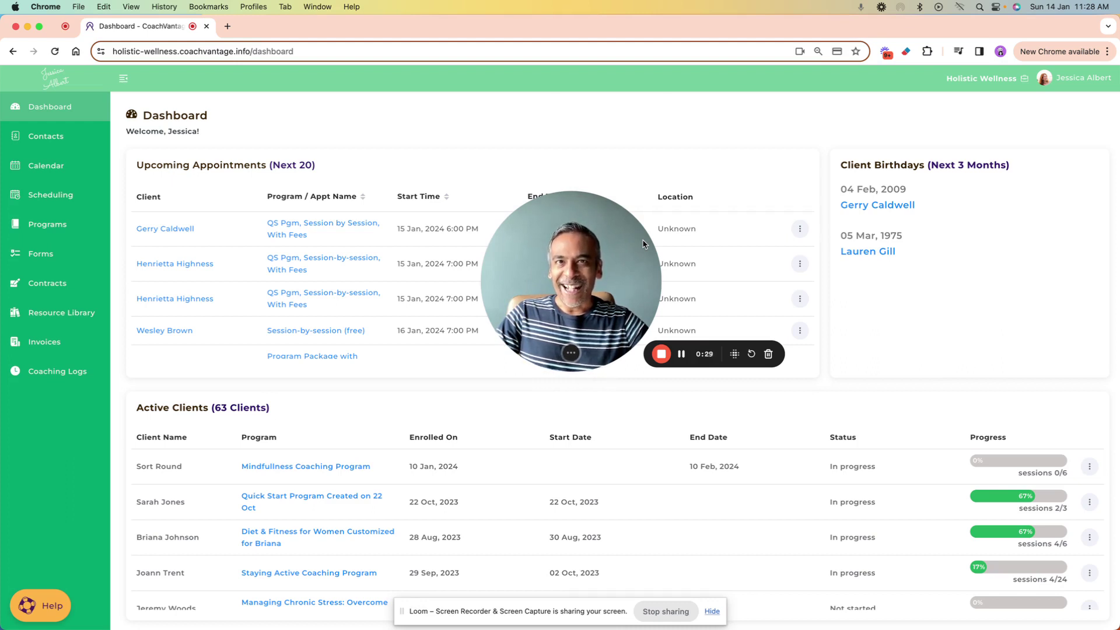
{"action": "scroll", "coordinate": [687, 285], "scroll_direction": "down", "scroll_amount": 1}
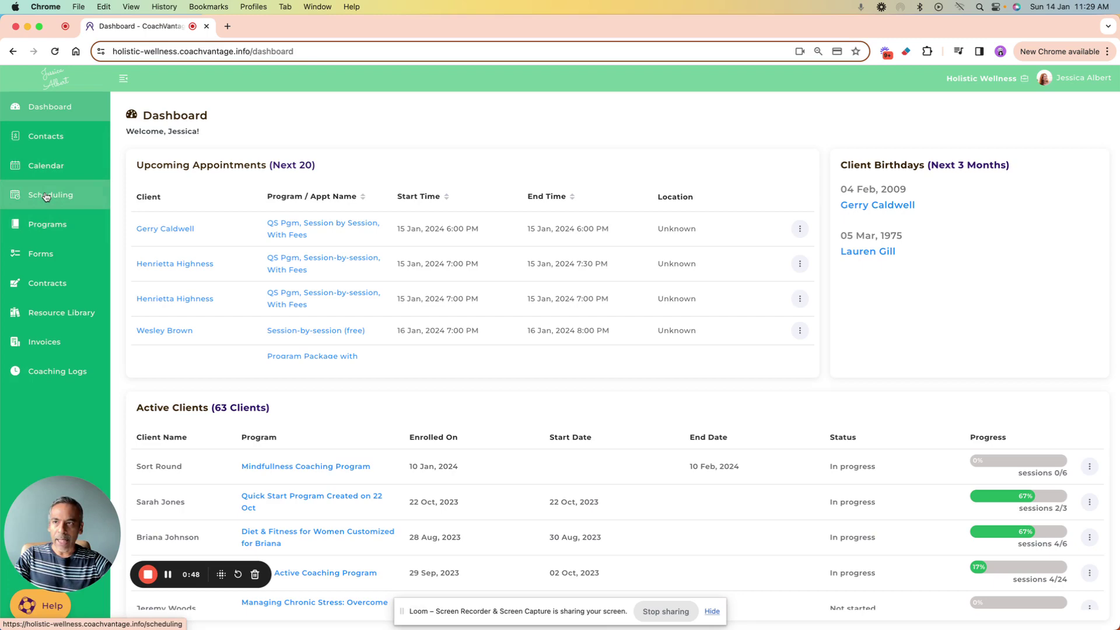
- Go to the Scheduling area that lists the Discovery Call event
{"action": "left_click", "coordinate": [47, 197]}
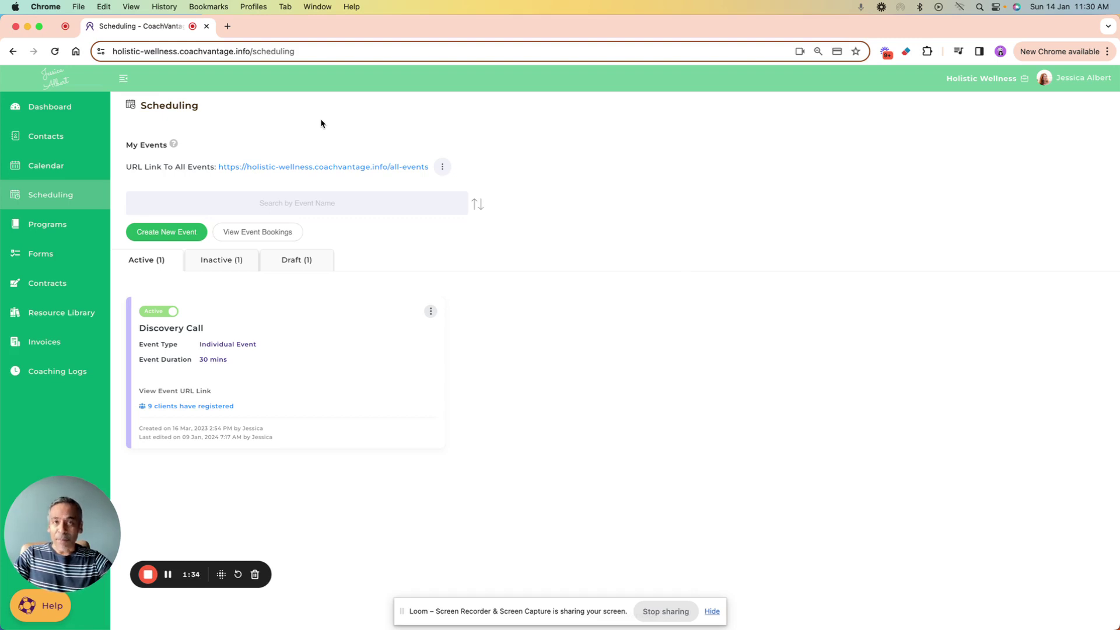
- View the scheduling options of the Program Package with Subscription Automated Billing program
{"action": "left_click", "coordinate": [49, 227]}
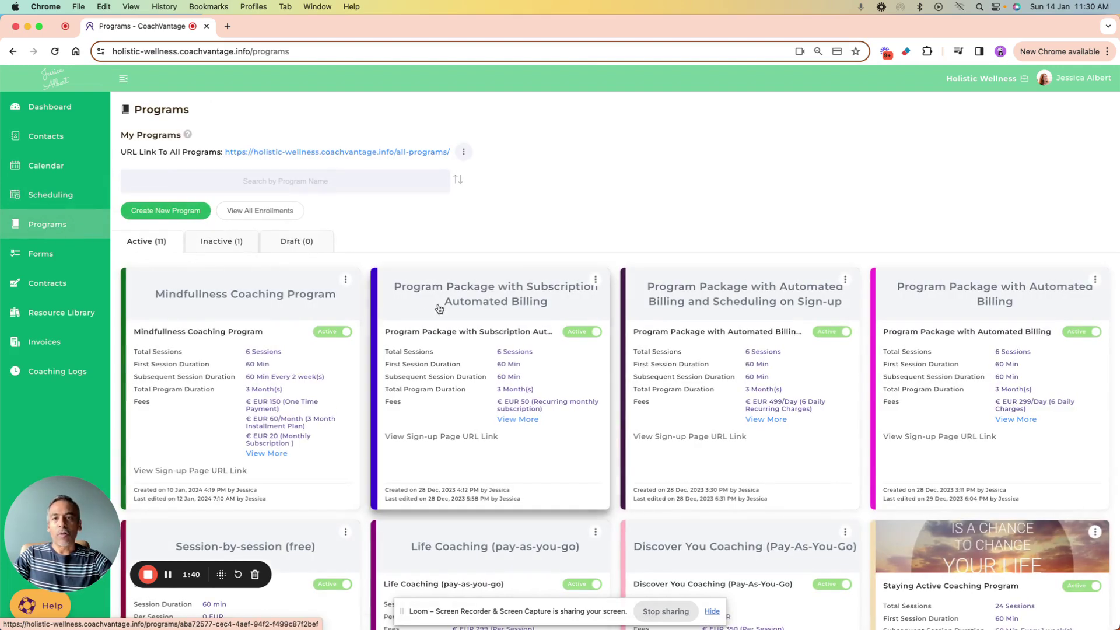
{"action": "left_click", "coordinate": [487, 290]}
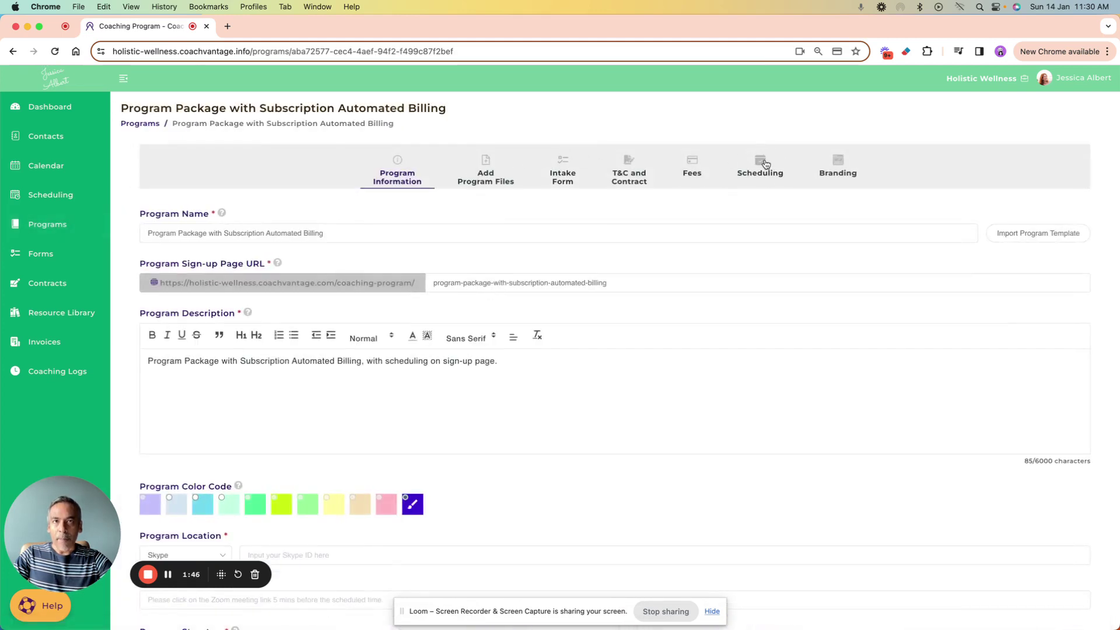
{"action": "left_click", "coordinate": [762, 167]}
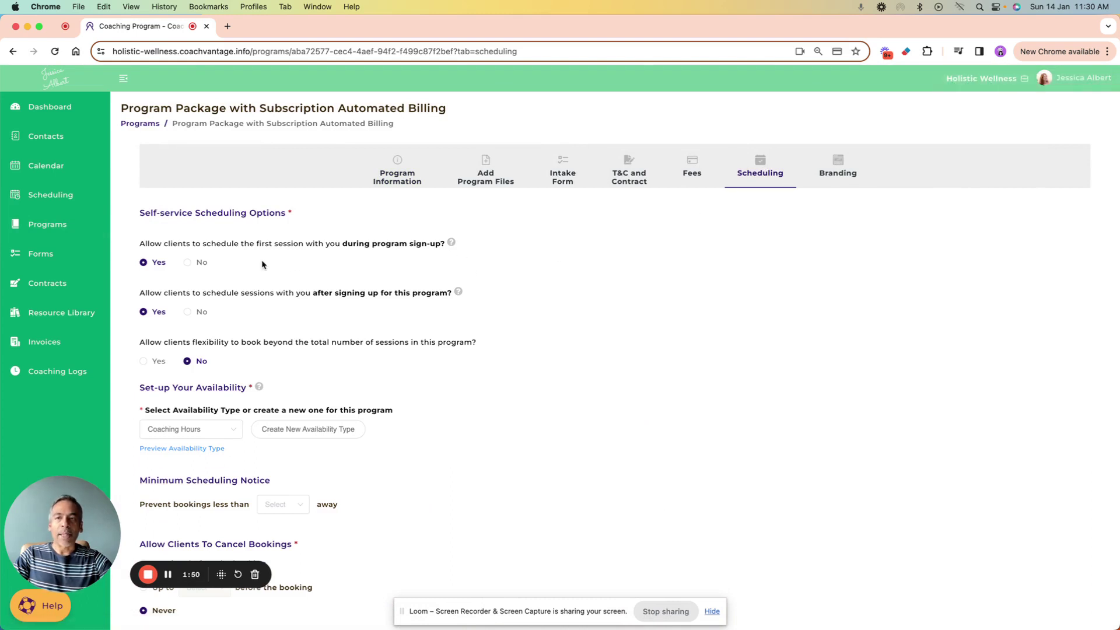
{"action": "scroll", "coordinate": [262, 264], "scroll_direction": "down", "scroll_amount": 2}
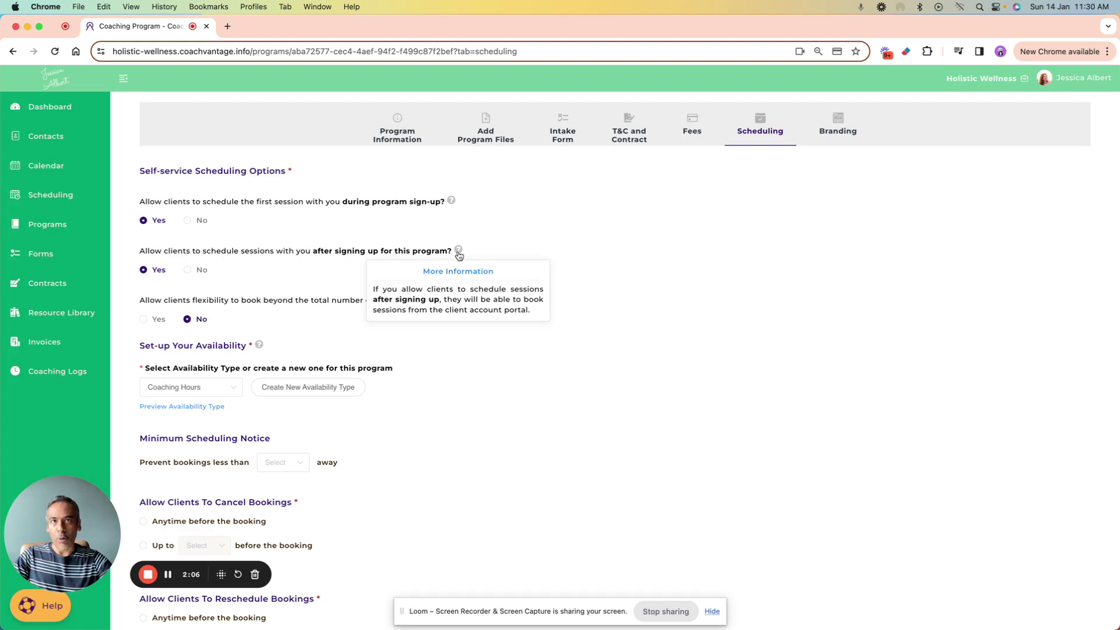
{"action": "scroll", "coordinate": [430, 365], "scroll_direction": "down", "scroll_amount": 3}
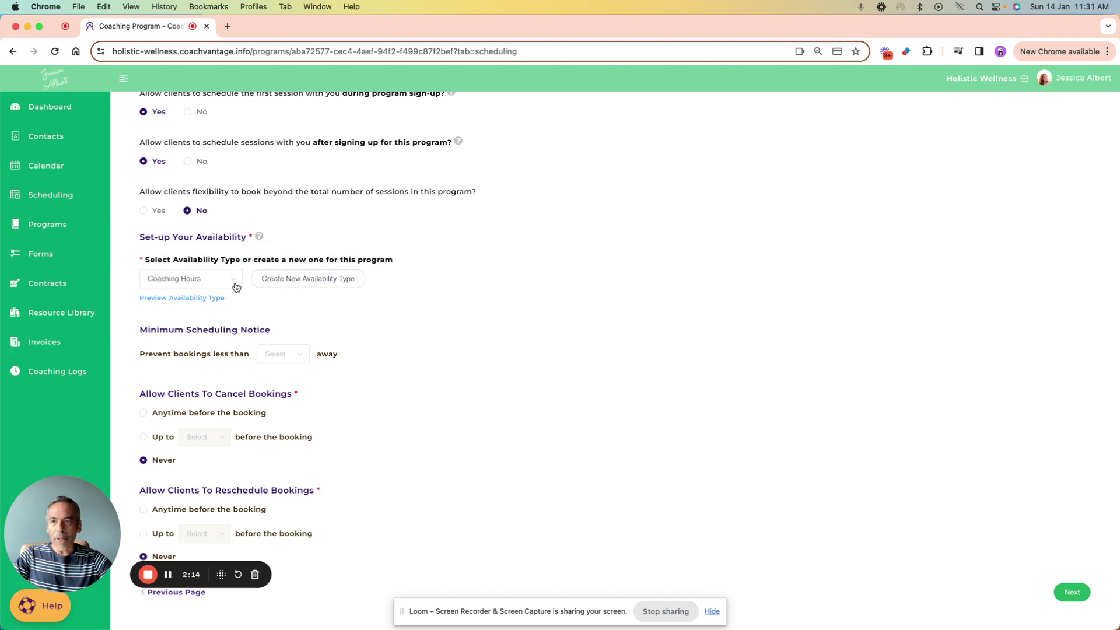
{"action": "left_click", "coordinate": [236, 286]}
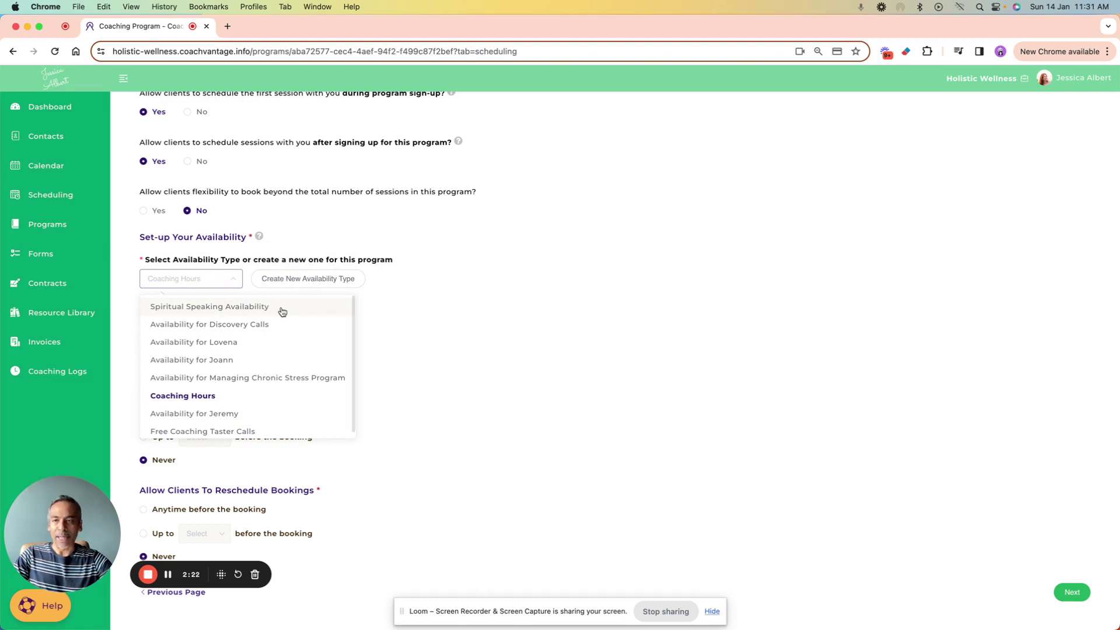
{"action": "left_click", "coordinate": [298, 248]}
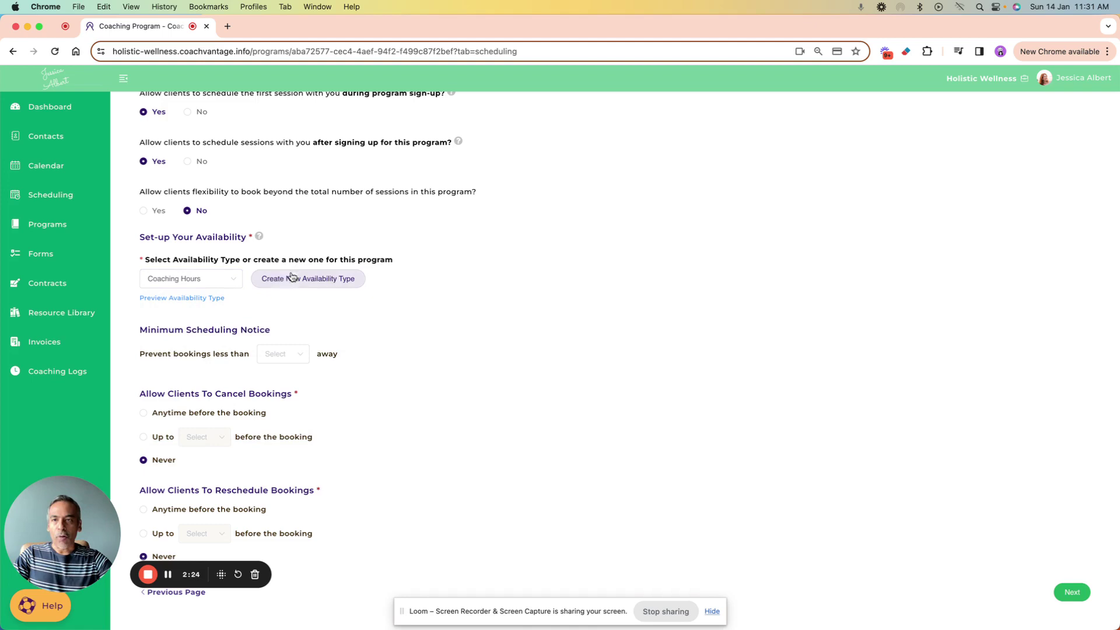
{"action": "left_click", "coordinate": [313, 282]}
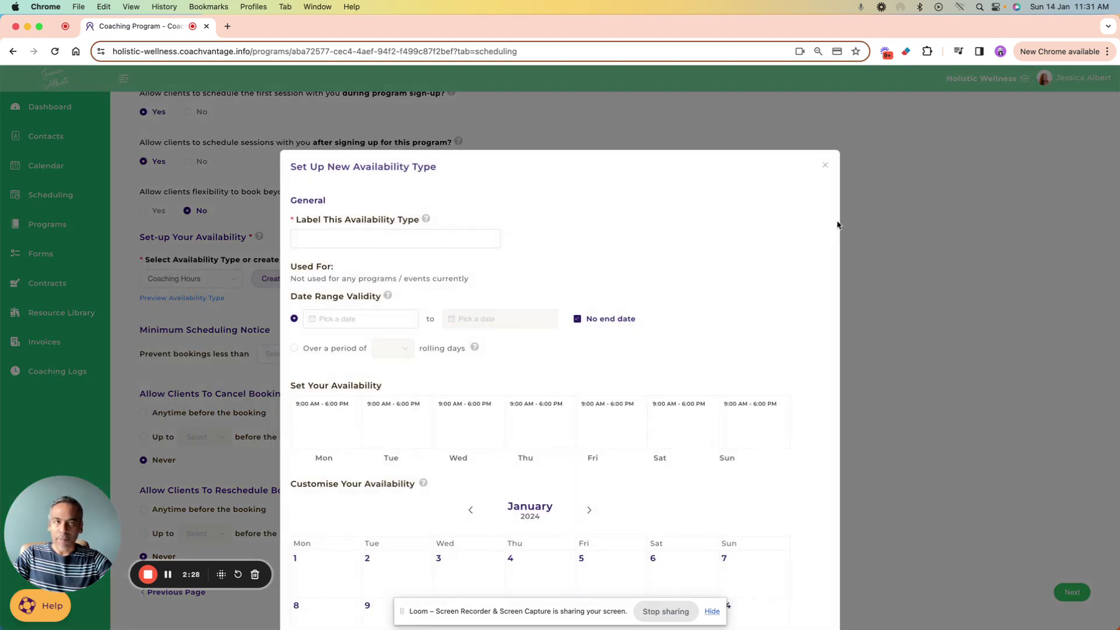
{"action": "left_click", "coordinate": [824, 169]}
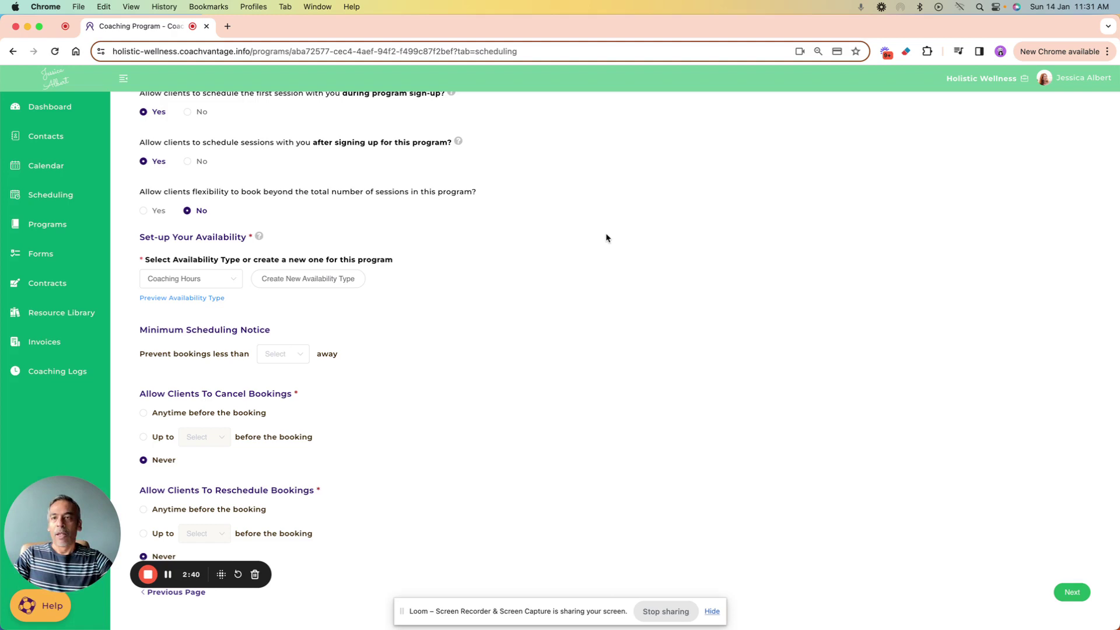
{"action": "scroll", "coordinate": [268, 216], "scroll_direction": "up", "scroll_amount": 3}
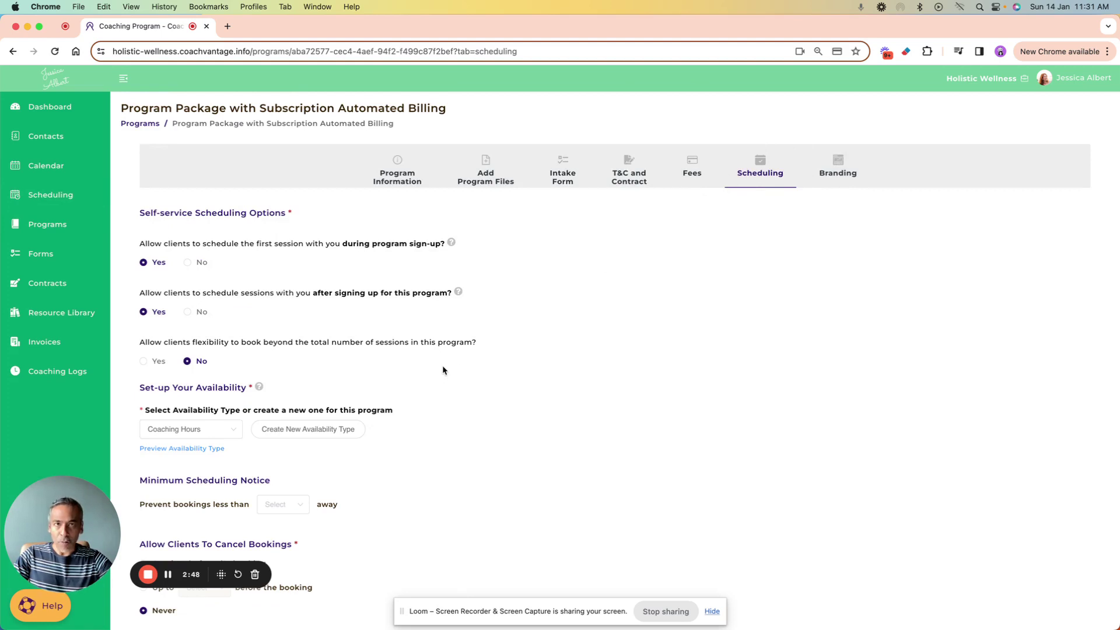
- Edit the Discovery Call event and review its availability types, keeping discovery calls selected
{"action": "left_click", "coordinate": [50, 194]}
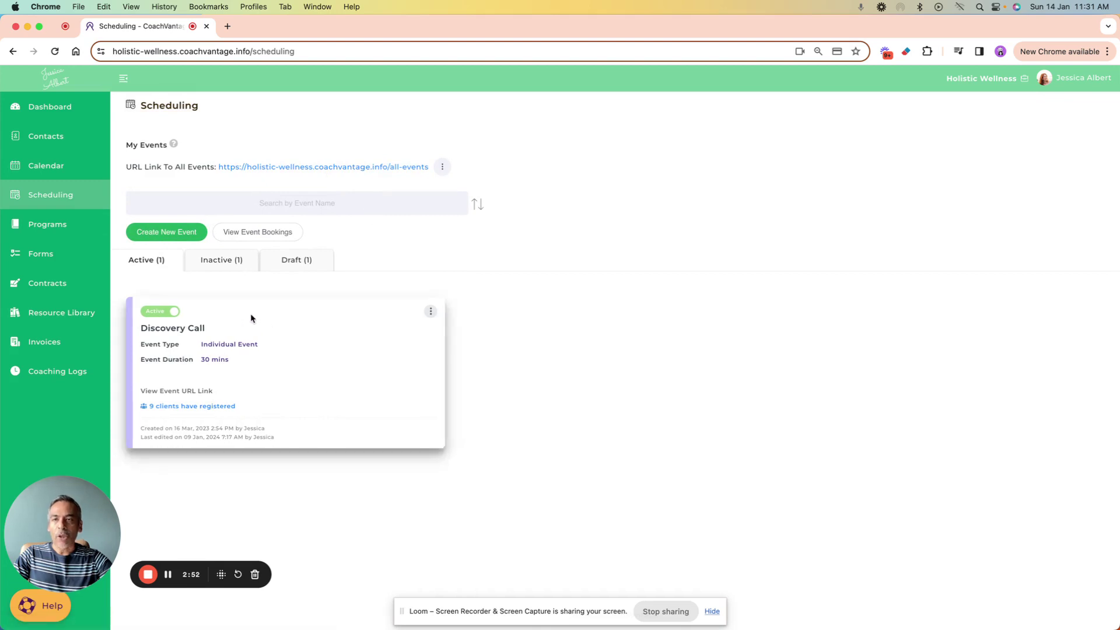
{"action": "left_click", "coordinate": [429, 311]}
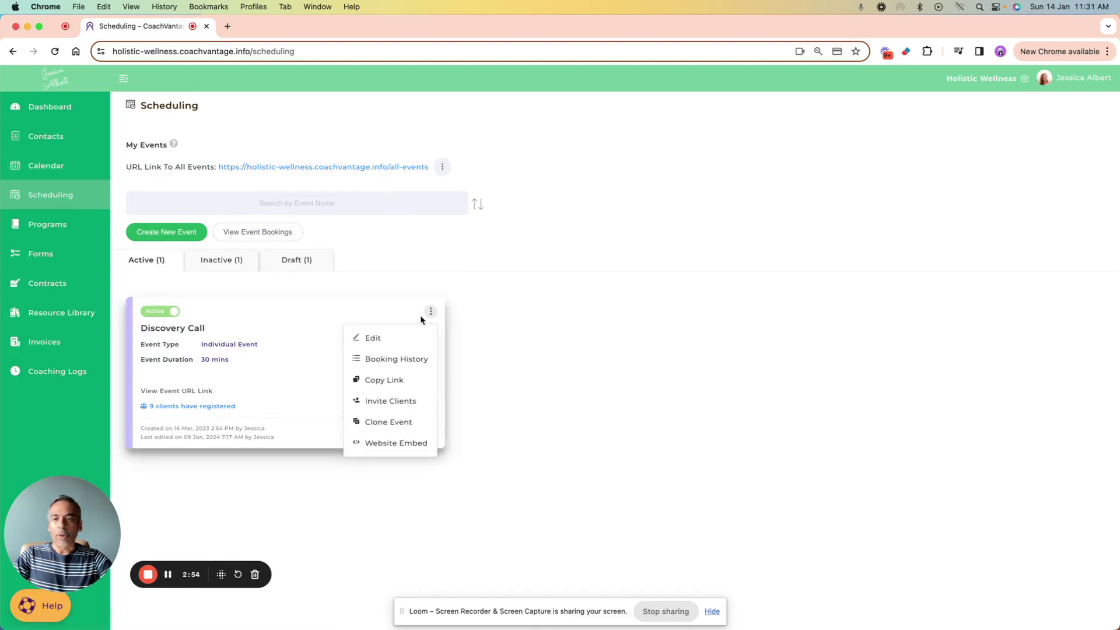
{"action": "left_click", "coordinate": [400, 338]}
{"action": "left_click", "coordinate": [678, 171]}
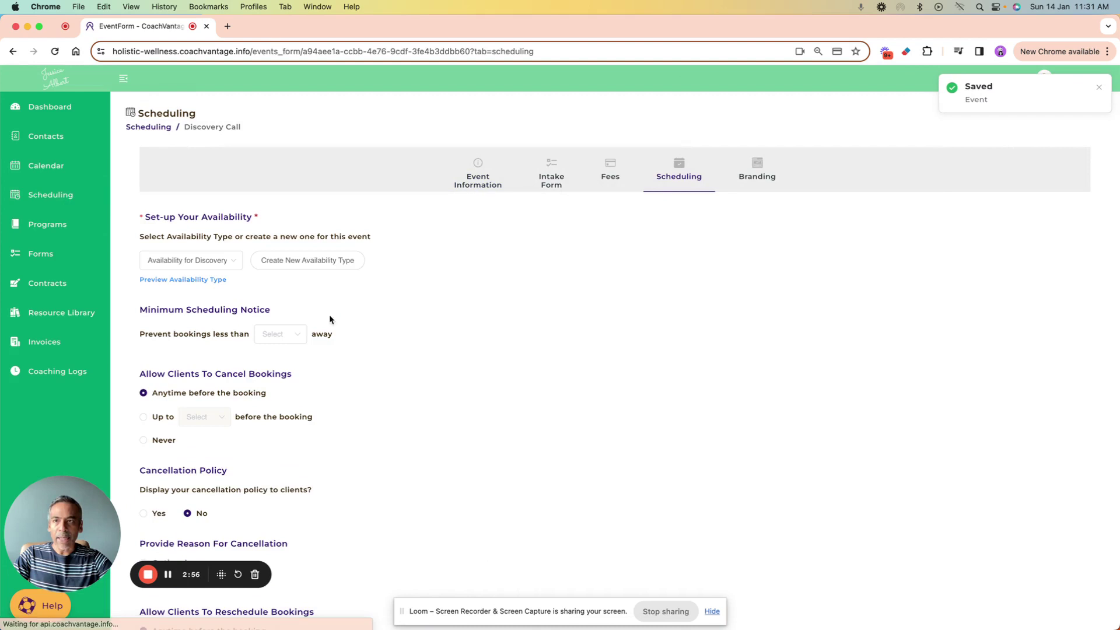
{"action": "left_click", "coordinate": [230, 262]}
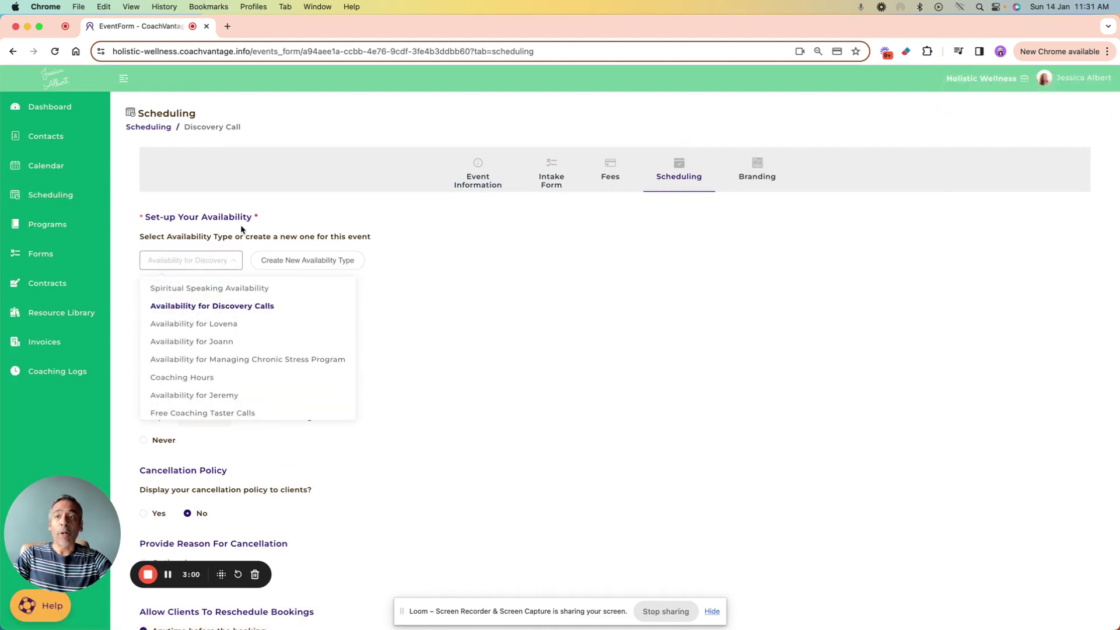
{"action": "left_click", "coordinate": [368, 211]}
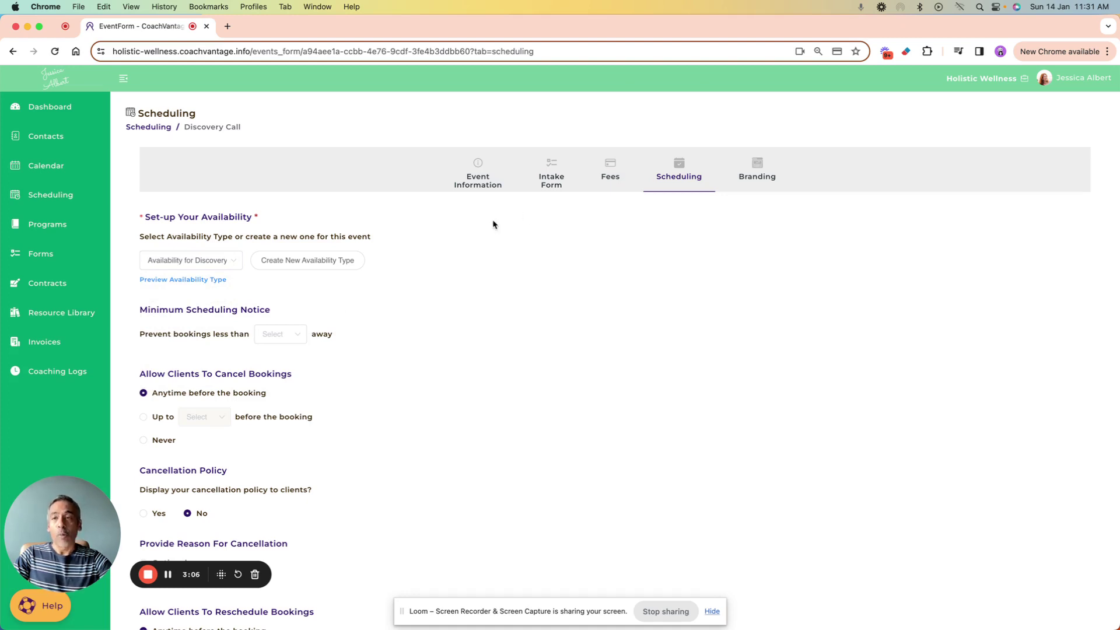
- Return to the events list, then come back from the Discovery Call booking page tab
{"action": "left_click", "coordinate": [134, 128]}
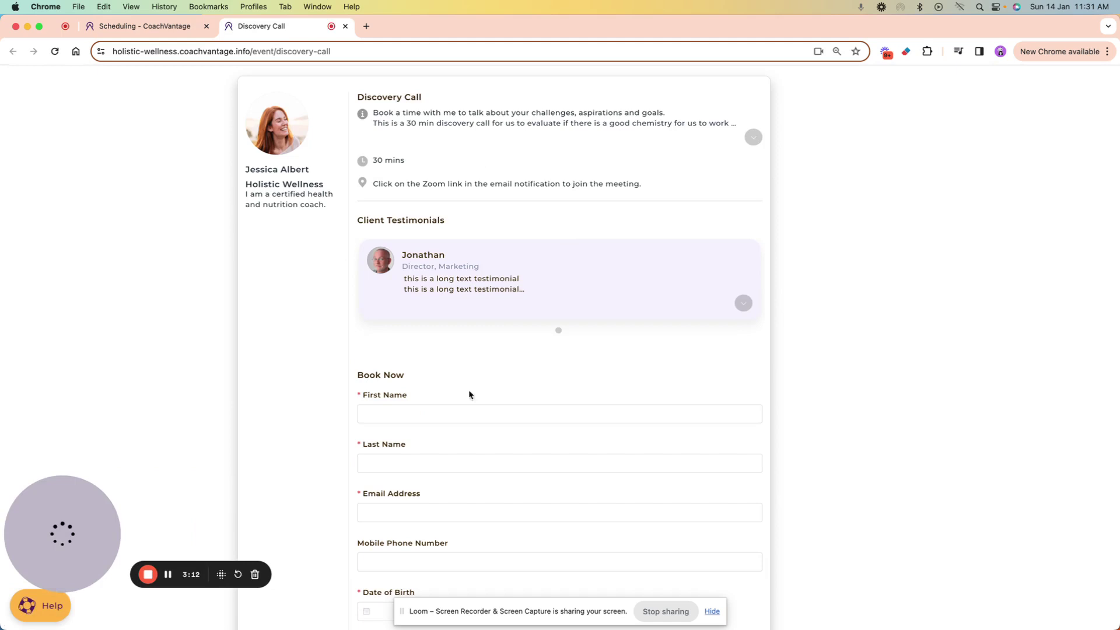
{"action": "scroll", "coordinate": [576, 376], "scroll_direction": "down", "scroll_amount": 2}
{"action": "scroll", "coordinate": [577, 375], "scroll_direction": "down", "scroll_amount": 1}
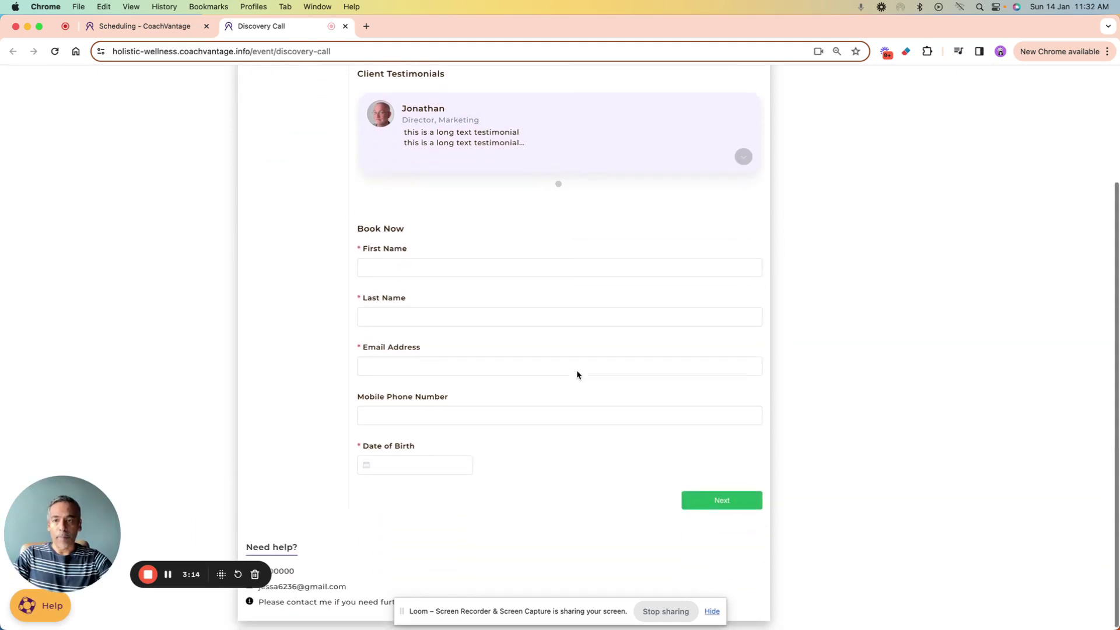
{"action": "scroll", "coordinate": [577, 375], "scroll_direction": "up", "scroll_amount": 2}
{"action": "scroll", "coordinate": [577, 375], "scroll_direction": "up", "scroll_amount": 2}
{"action": "left_click", "coordinate": [142, 32]}
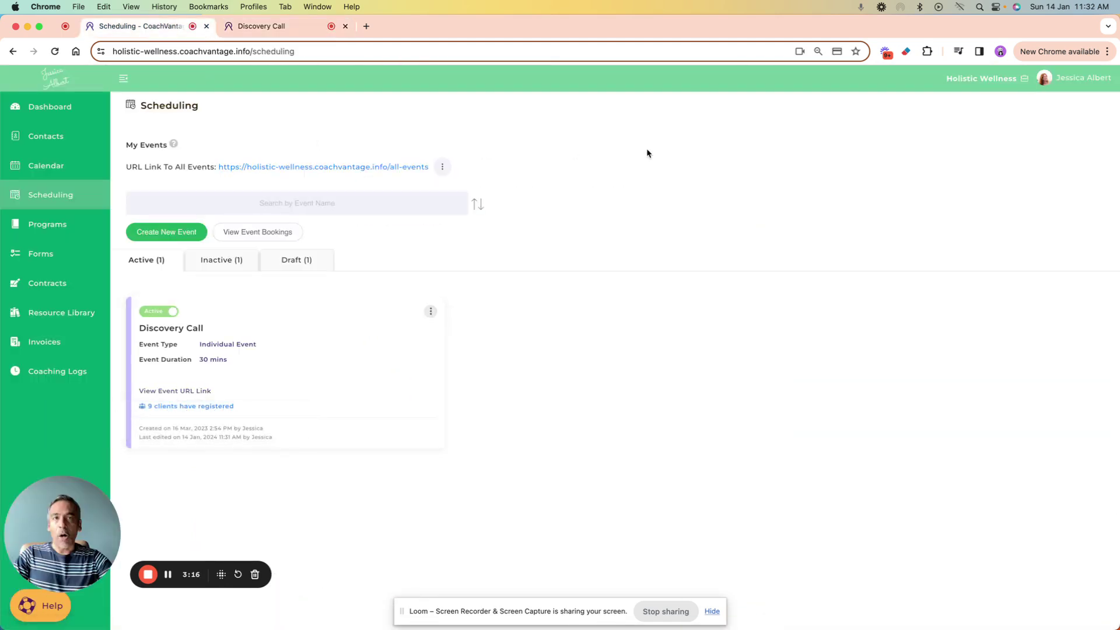
- Go to My Settings from the account menu to see the availability types
{"action": "left_click", "coordinate": [1063, 78]}
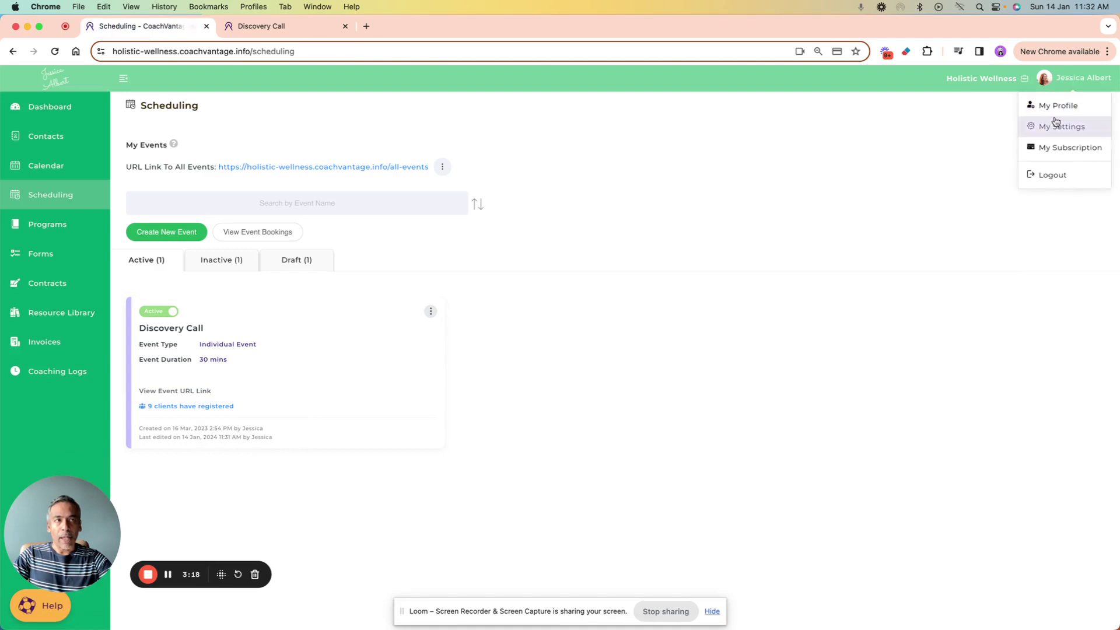
{"action": "left_click", "coordinate": [1054, 123]}
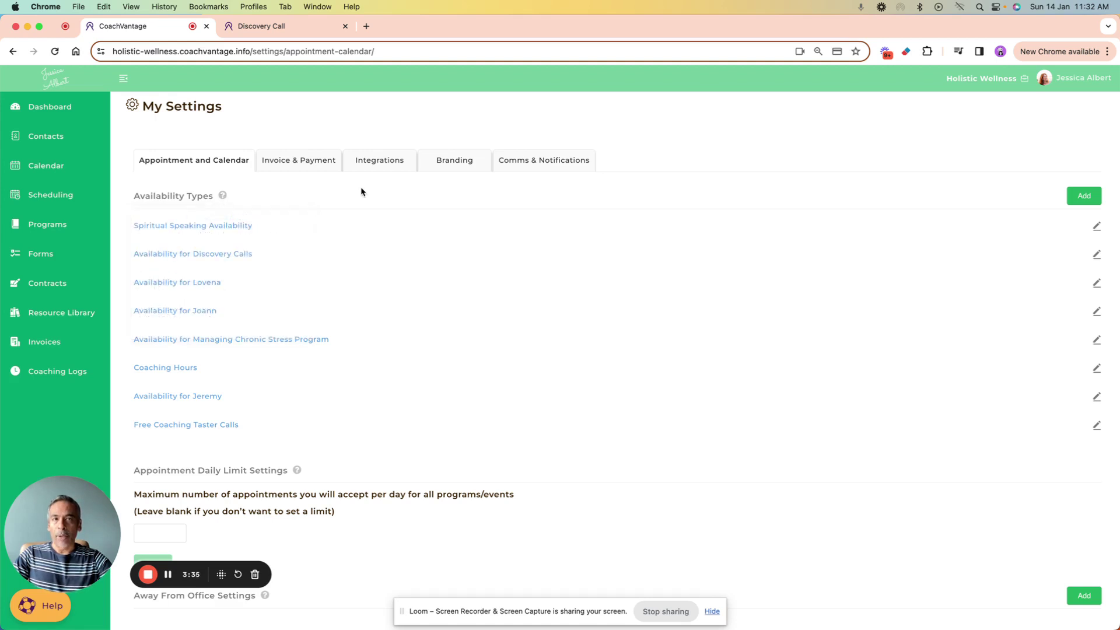
- Add a new availability type named My Regular Coaching Hours starting 14/01/2024
{"action": "left_click", "coordinate": [1084, 195]}
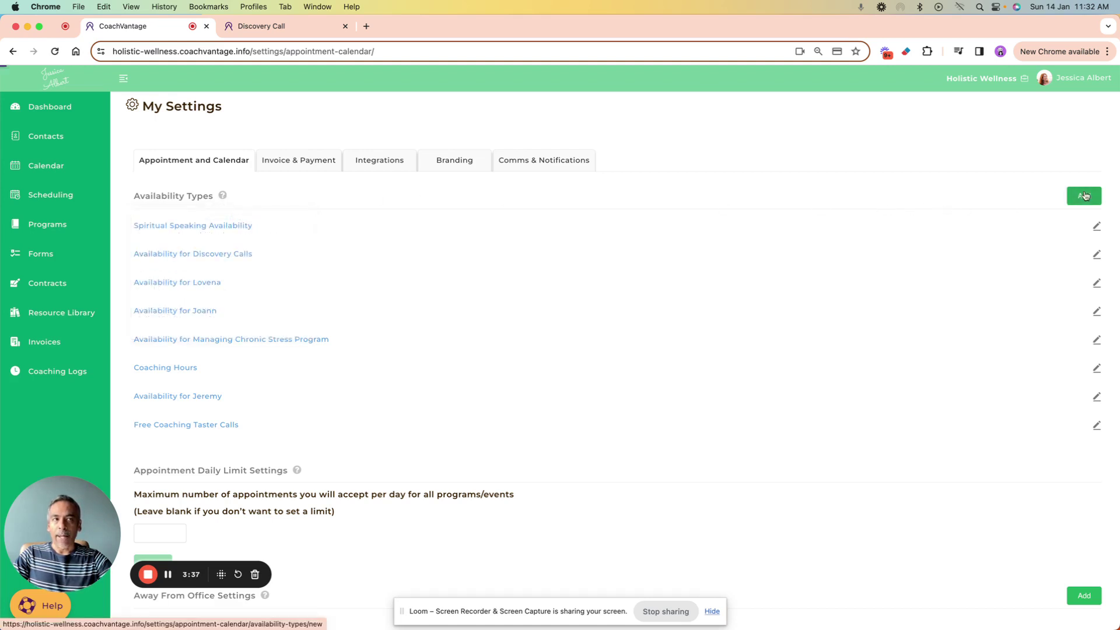
{"action": "left_click", "coordinate": [273, 238]}
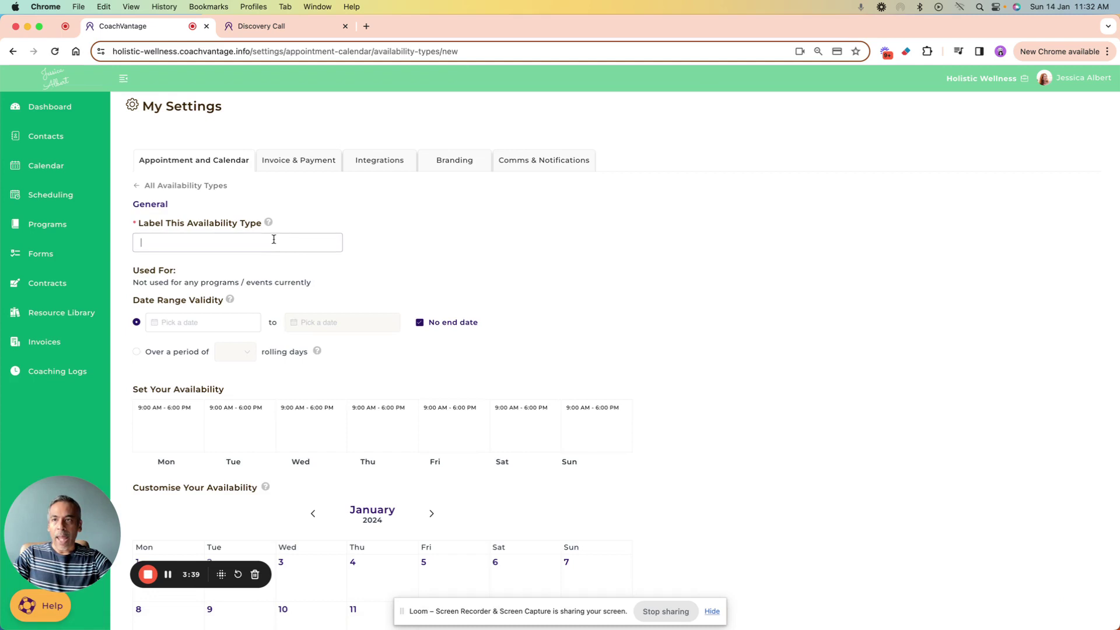
{"action": "type", "text": "My "}
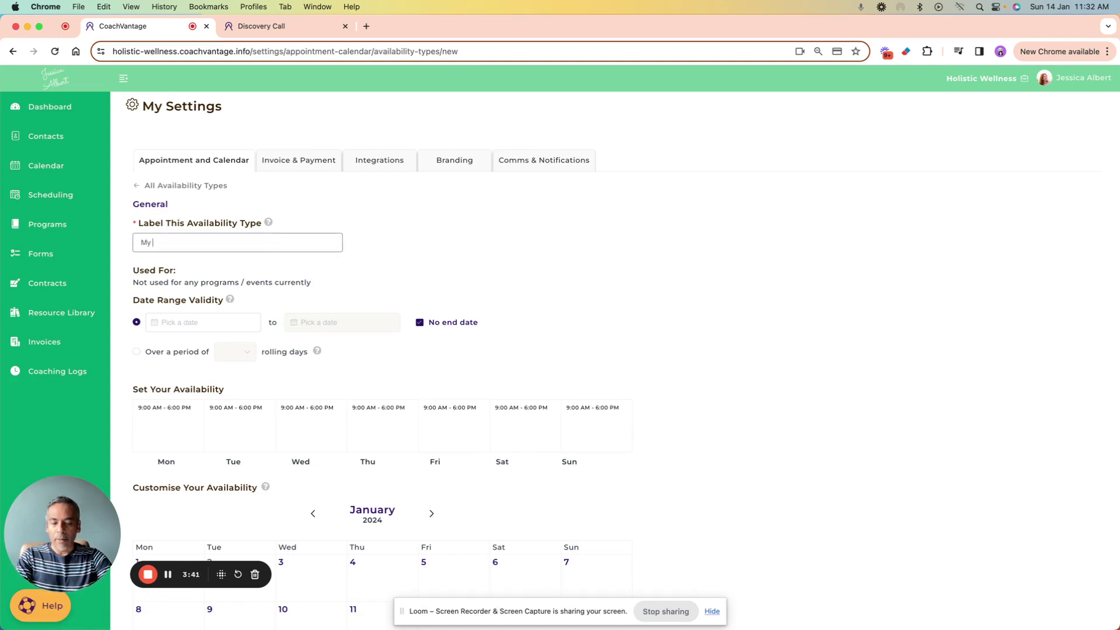
{"action": "type", "text": "Regular Coaching"}
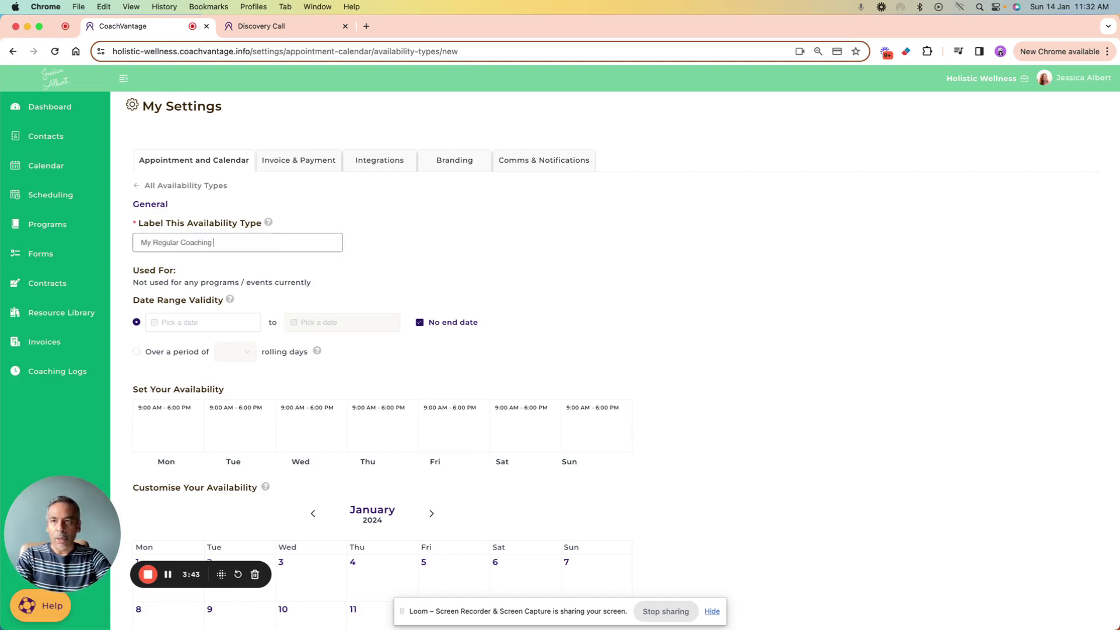
{"action": "type", "text": " Hours"}
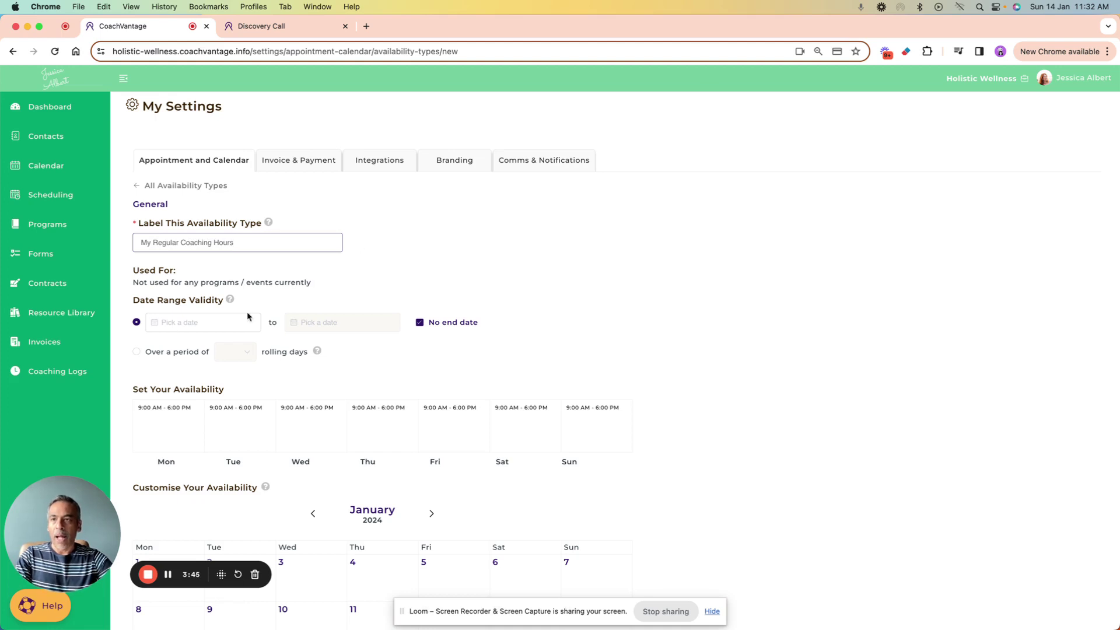
{"action": "left_click", "coordinate": [201, 322]}
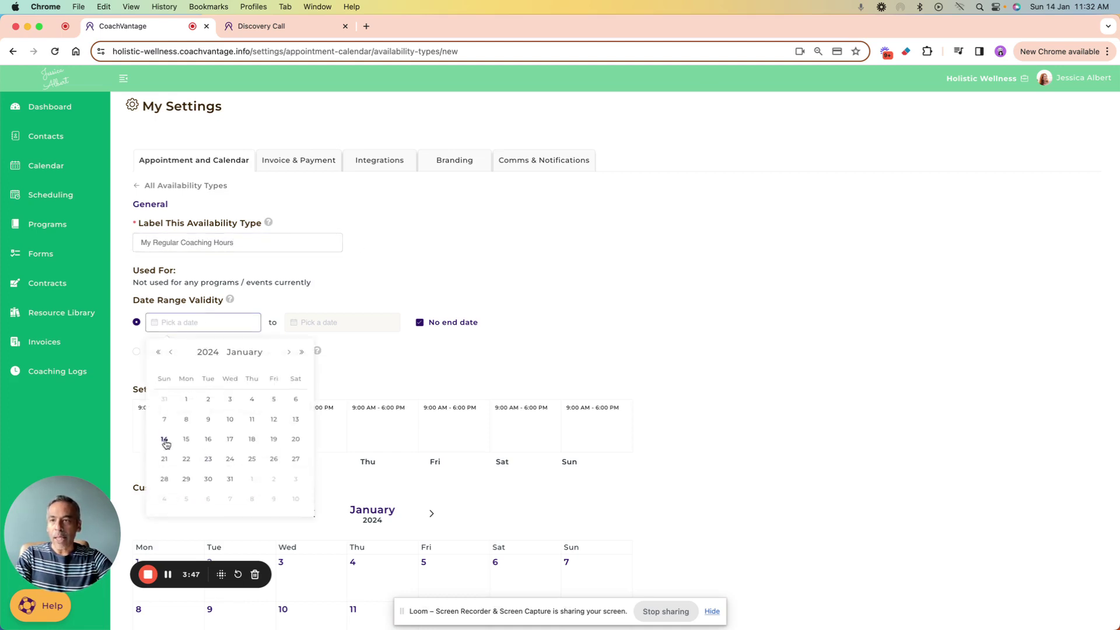
{"action": "left_click", "coordinate": [166, 443]}
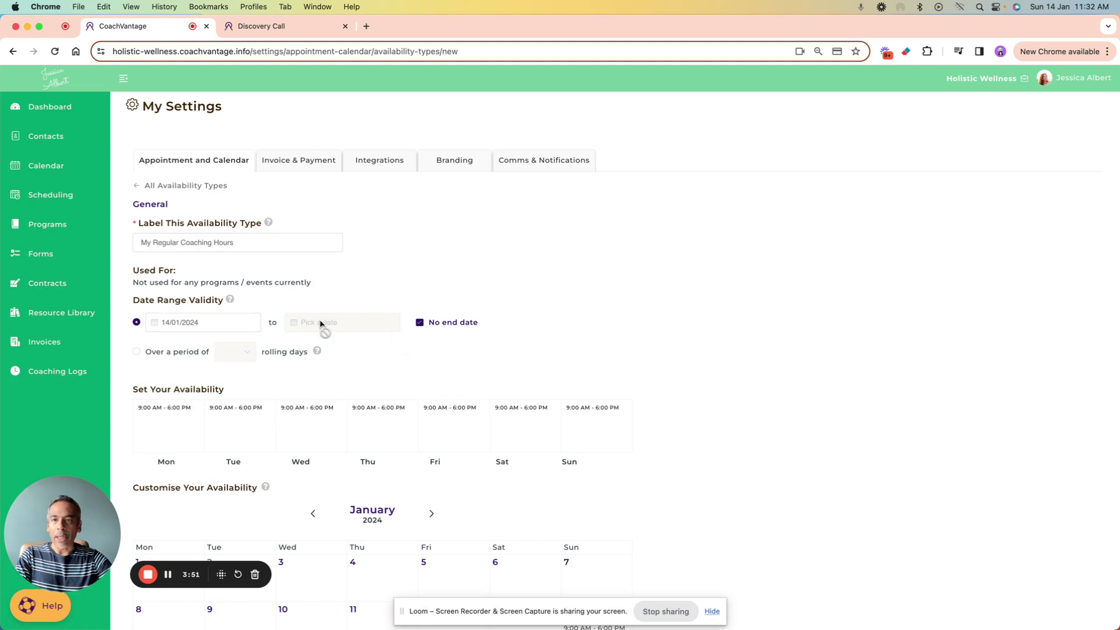
- Try an end date of 31 March 2024, then a rolling period of 30 days
{"action": "left_click", "coordinate": [420, 323]}
{"action": "left_click", "coordinate": [363, 325]}
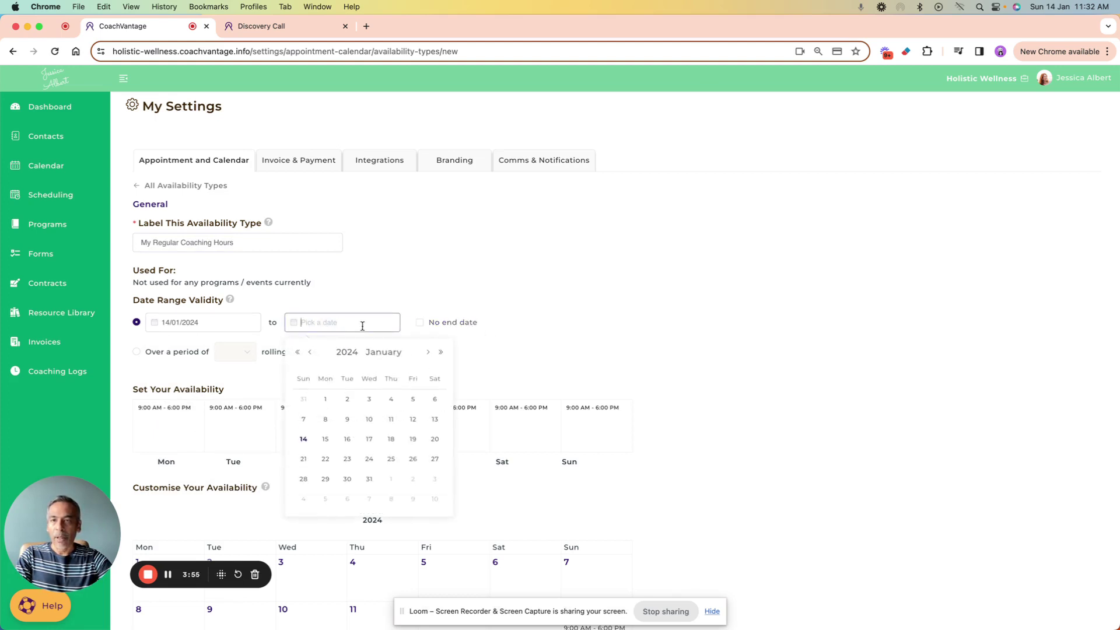
{"action": "double_click", "coordinate": [429, 354]}
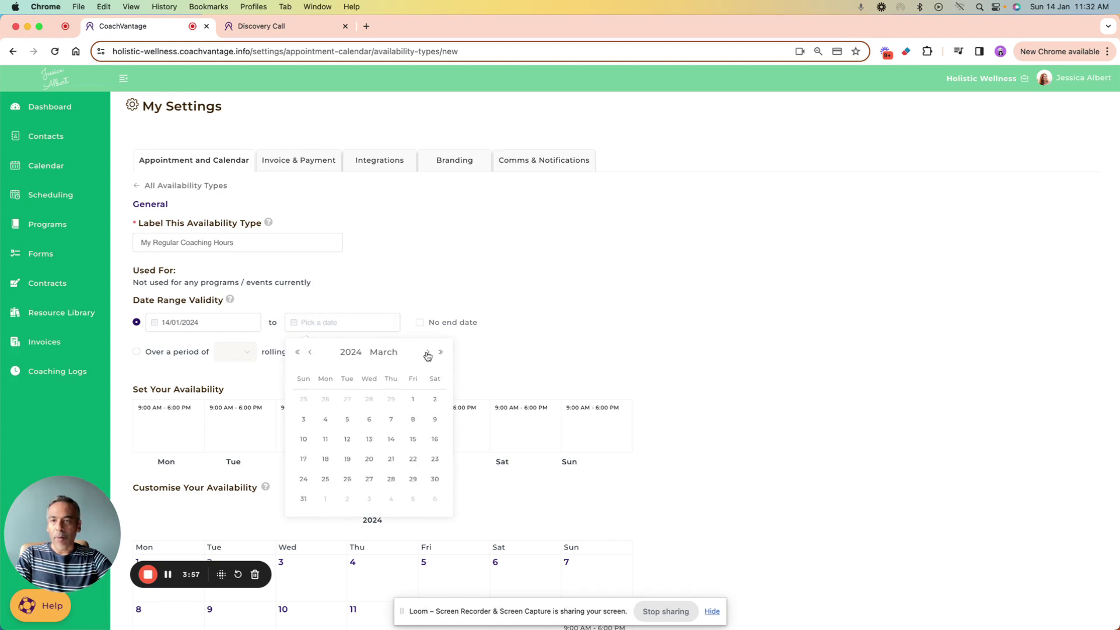
{"action": "left_click", "coordinate": [303, 499]}
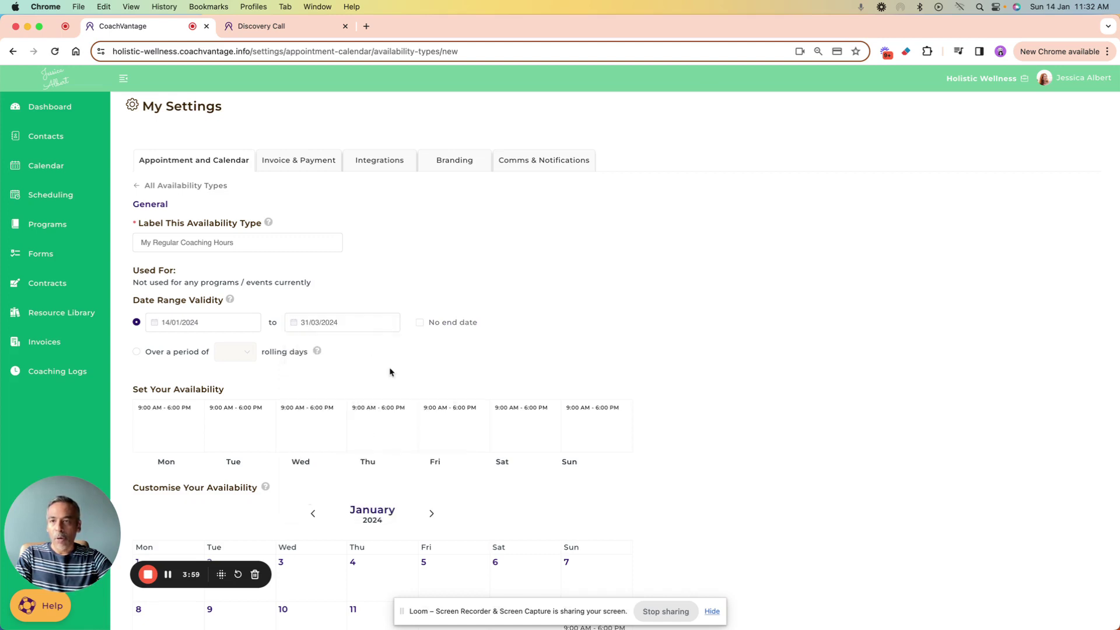
{"action": "left_click", "coordinate": [136, 353]}
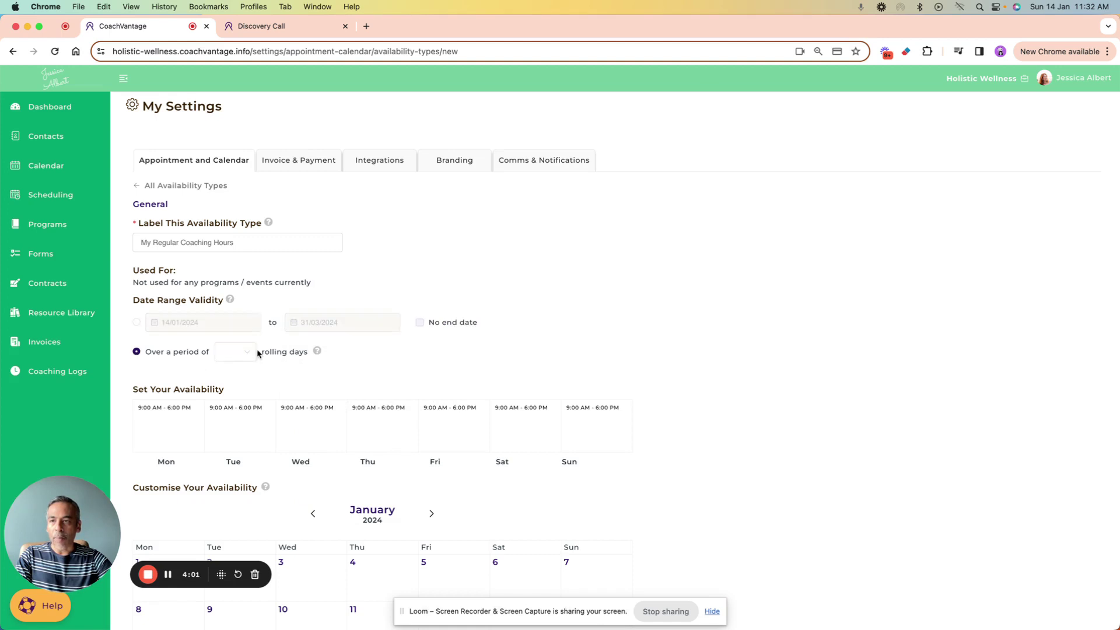
{"action": "left_click", "coordinate": [243, 354]}
{"action": "scroll", "coordinate": [242, 401], "scroll_direction": "down", "scroll_amount": 5}
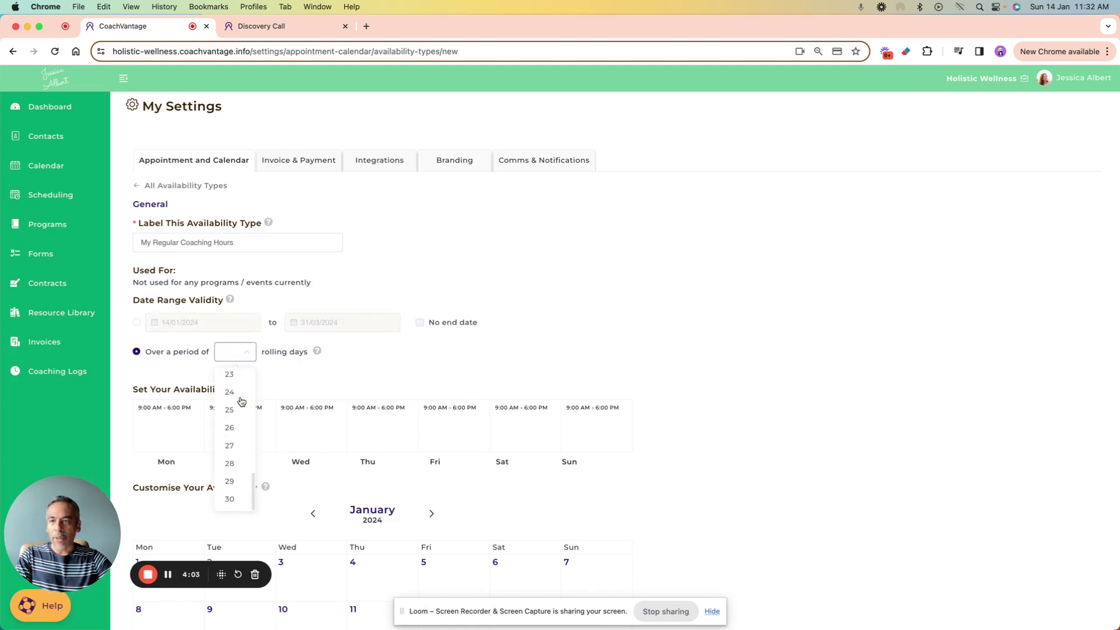
{"action": "left_click", "coordinate": [230, 501]}
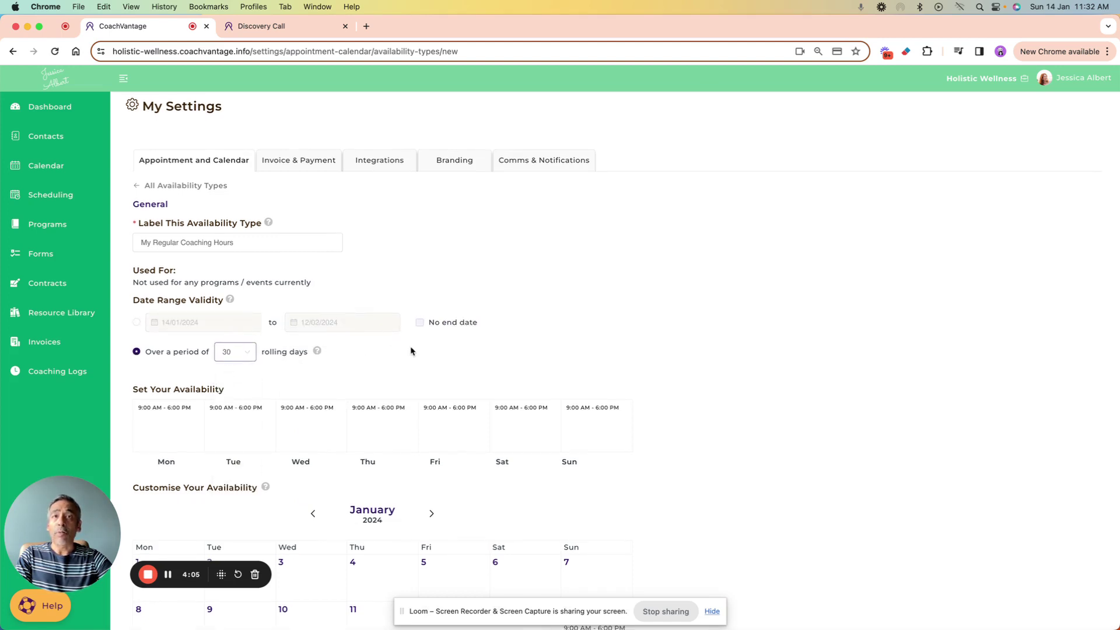
- Settle on a fixed date range from 14/01/2024 with no end date
{"action": "left_click", "coordinate": [137, 323]}
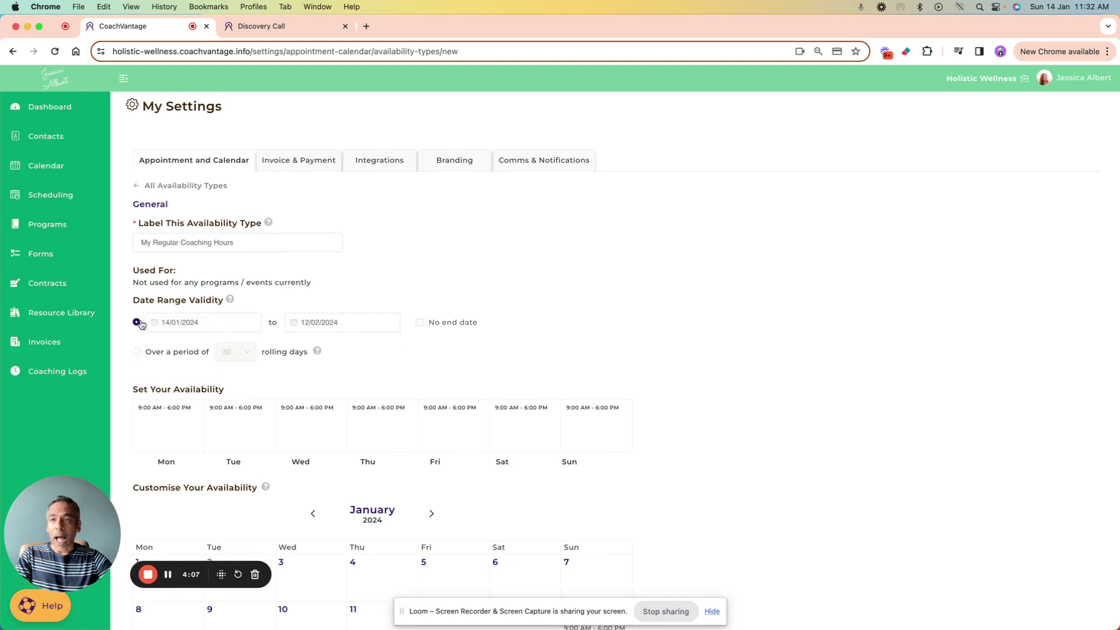
{"action": "left_click", "coordinate": [421, 324]}
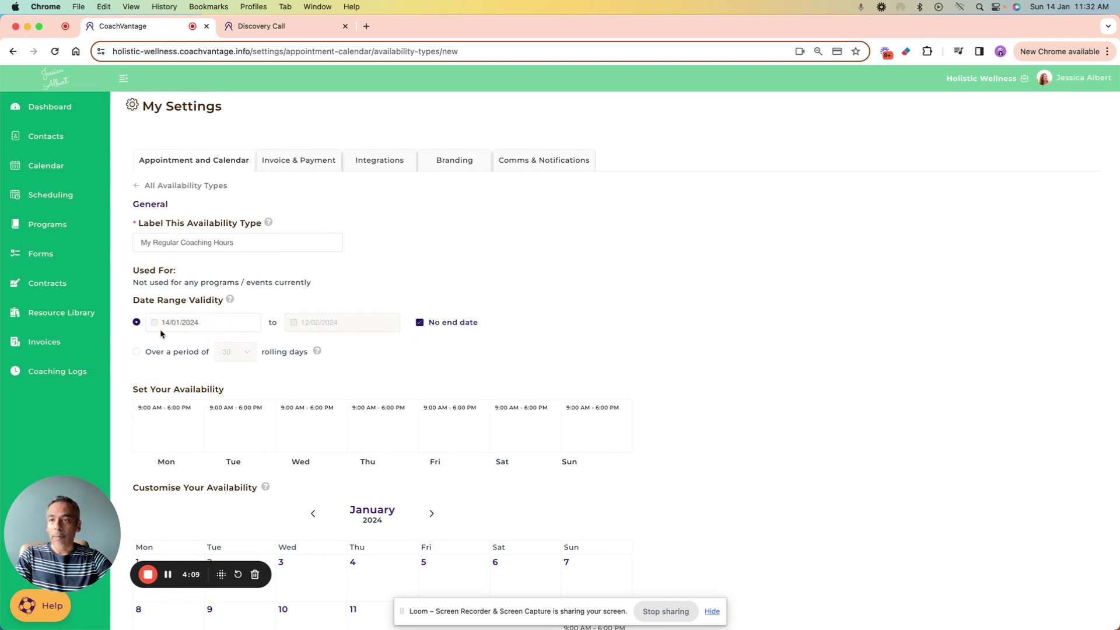
{"action": "scroll", "coordinate": [503, 342], "scroll_direction": "down", "scroll_amount": 1}
{"action": "scroll", "coordinate": [504, 341], "scroll_direction": "down", "scroll_amount": 3}
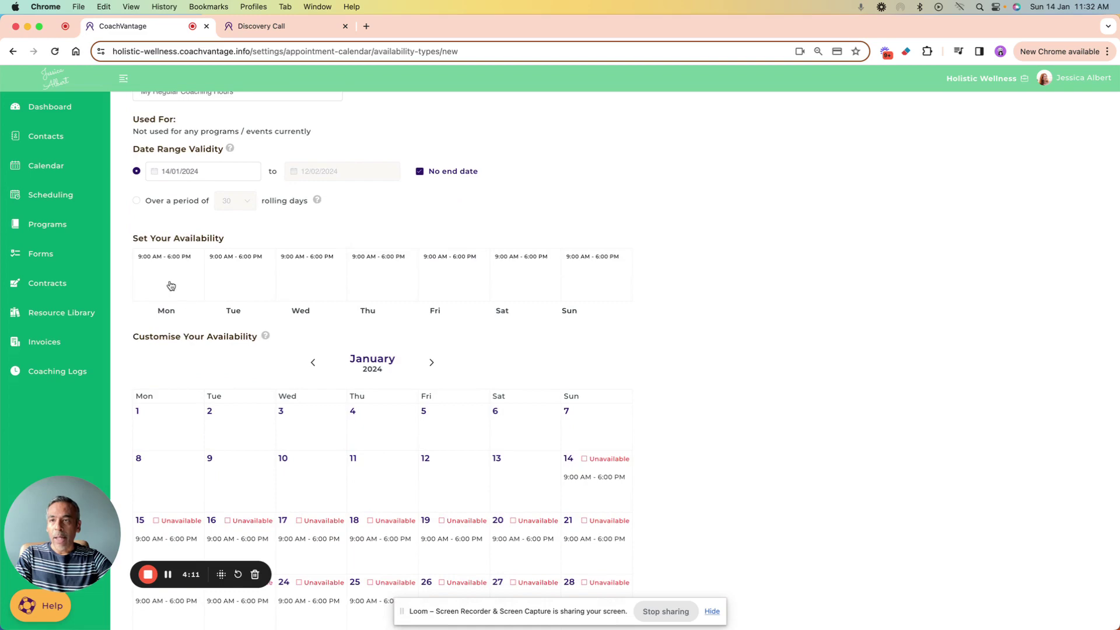
- Check Monday's slot unchanged, save the My Regular Coaching Hours availability type and dismiss the confirmation
{"action": "left_click", "coordinate": [150, 273]}
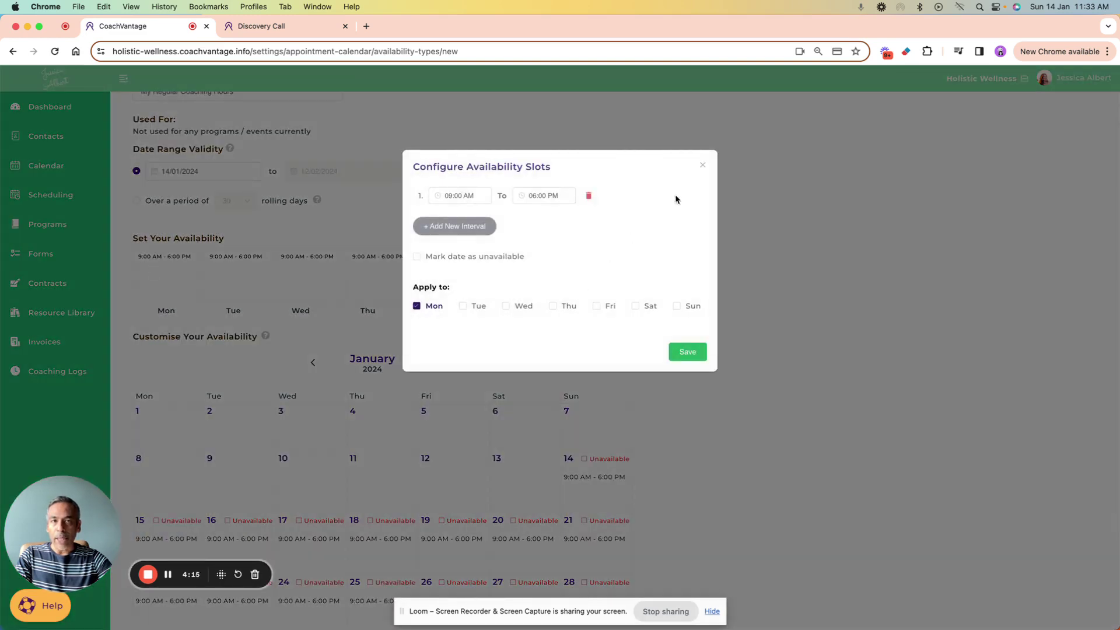
{"action": "left_click", "coordinate": [702, 165]}
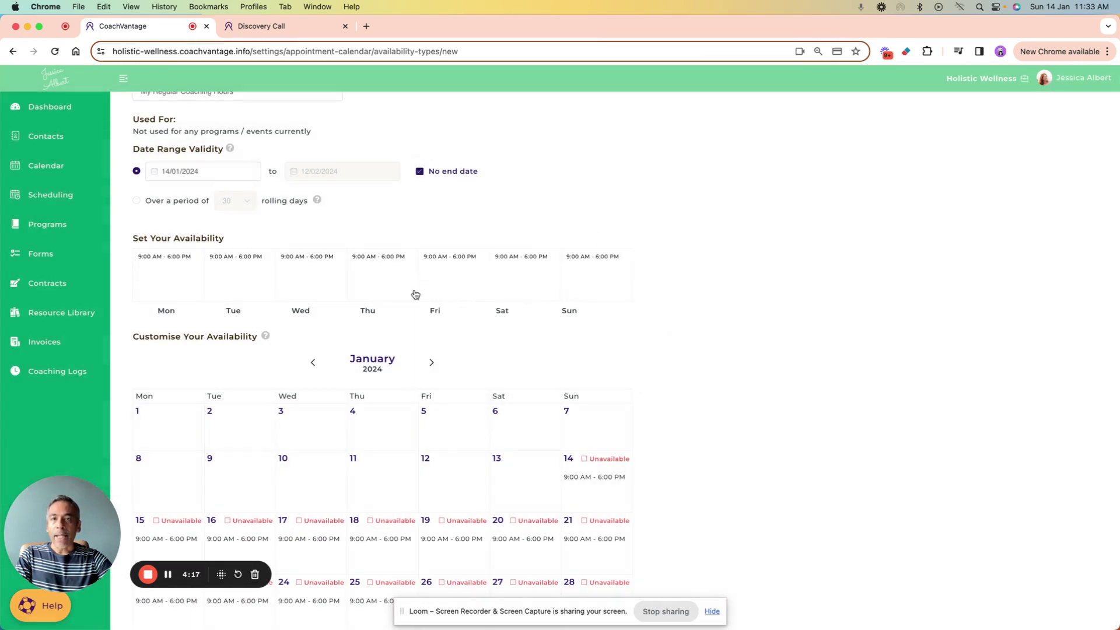
{"action": "scroll", "coordinate": [698, 266], "scroll_direction": "down", "scroll_amount": 5}
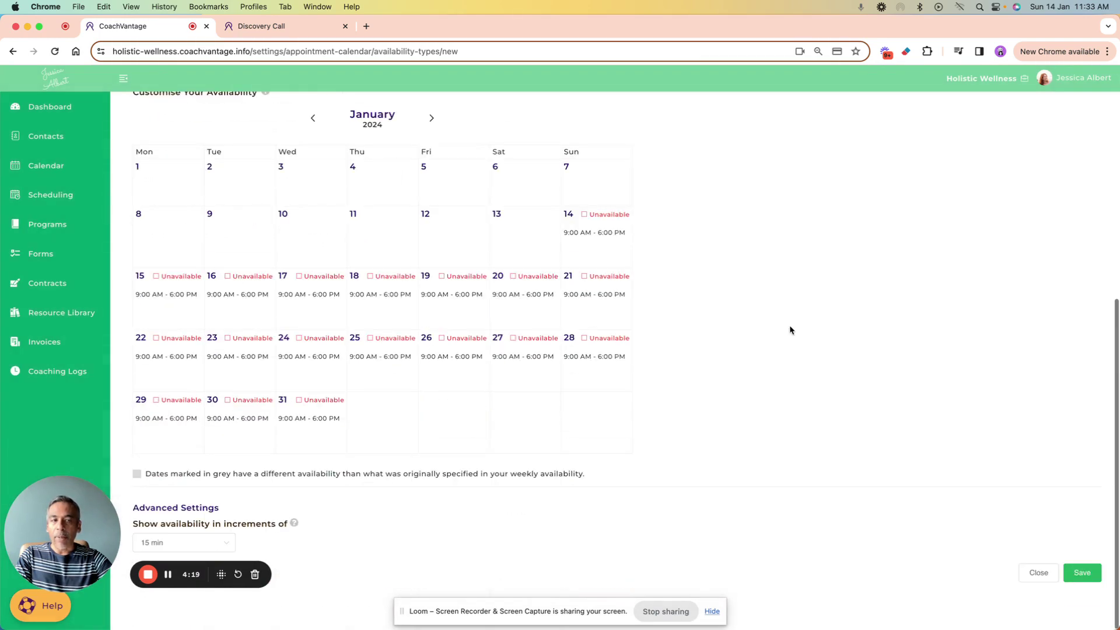
{"action": "left_click", "coordinate": [1086, 577]}
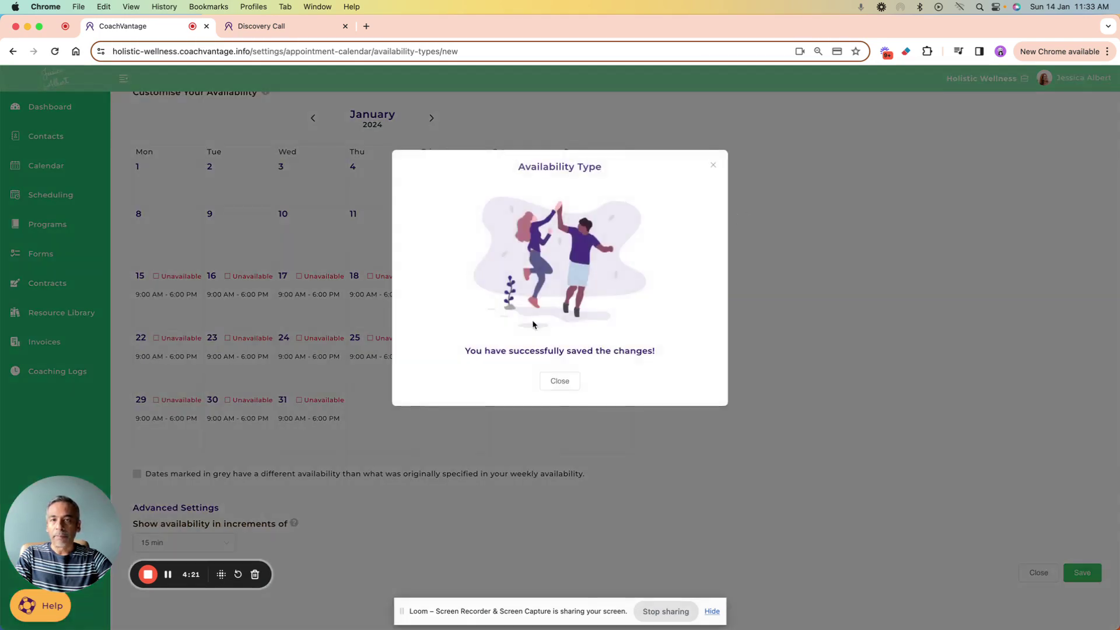
{"action": "left_click", "coordinate": [553, 382]}
{"action": "scroll", "coordinate": [483, 303], "scroll_direction": "up", "scroll_amount": 2}
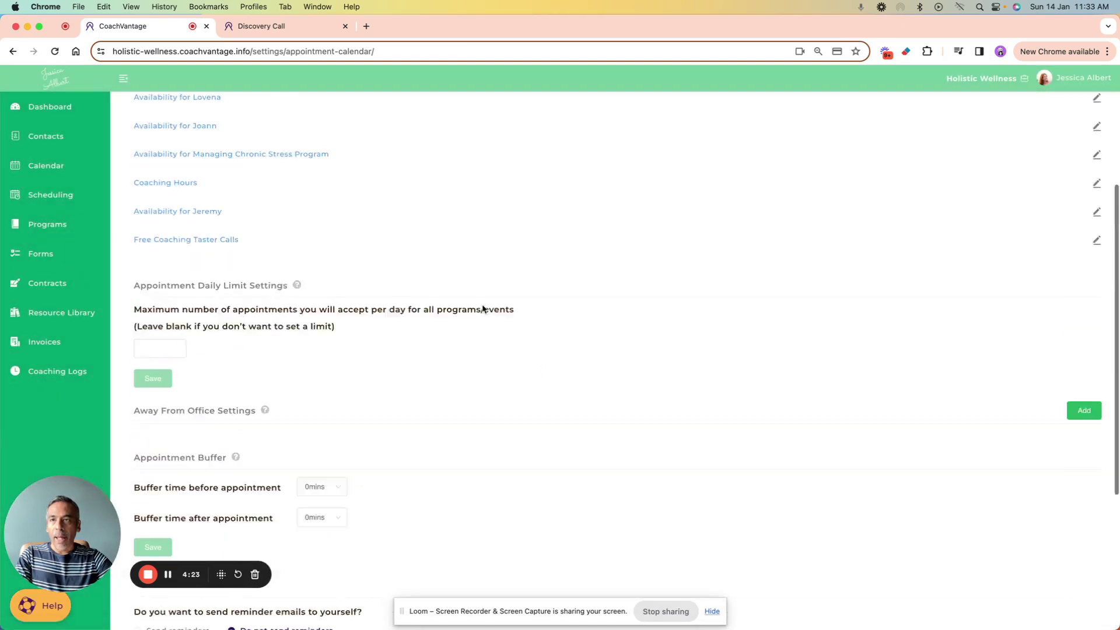
{"action": "scroll", "coordinate": [467, 304], "scroll_direction": "up", "scroll_amount": 3}
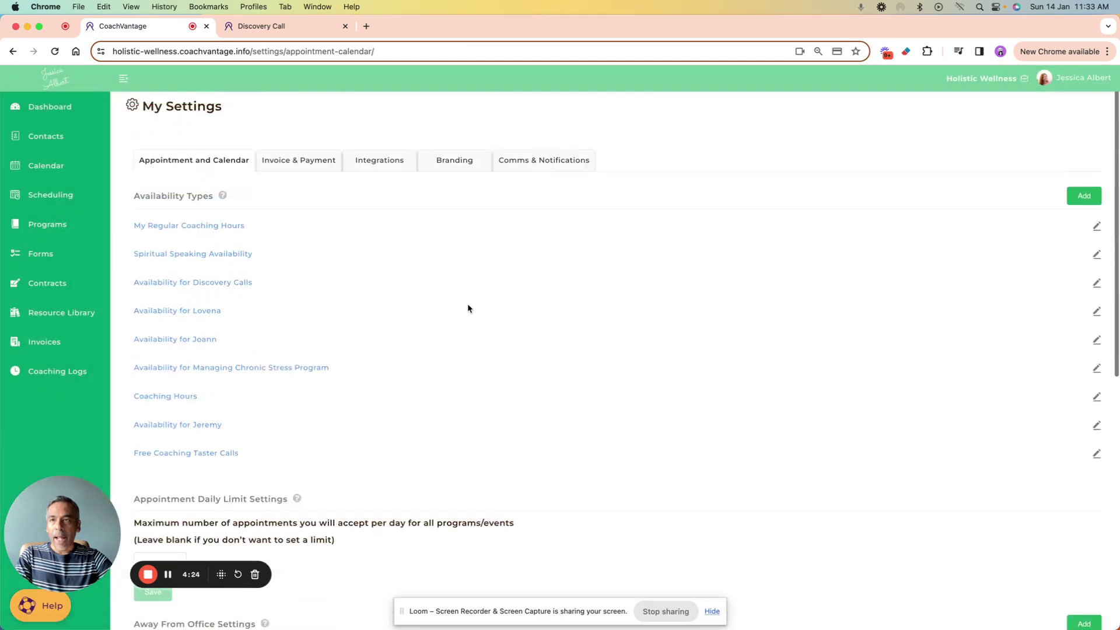
- Confirm My Regular Coaching Hours shows as not used anywhere, then go to events scheduling
{"action": "left_click", "coordinate": [223, 226]}
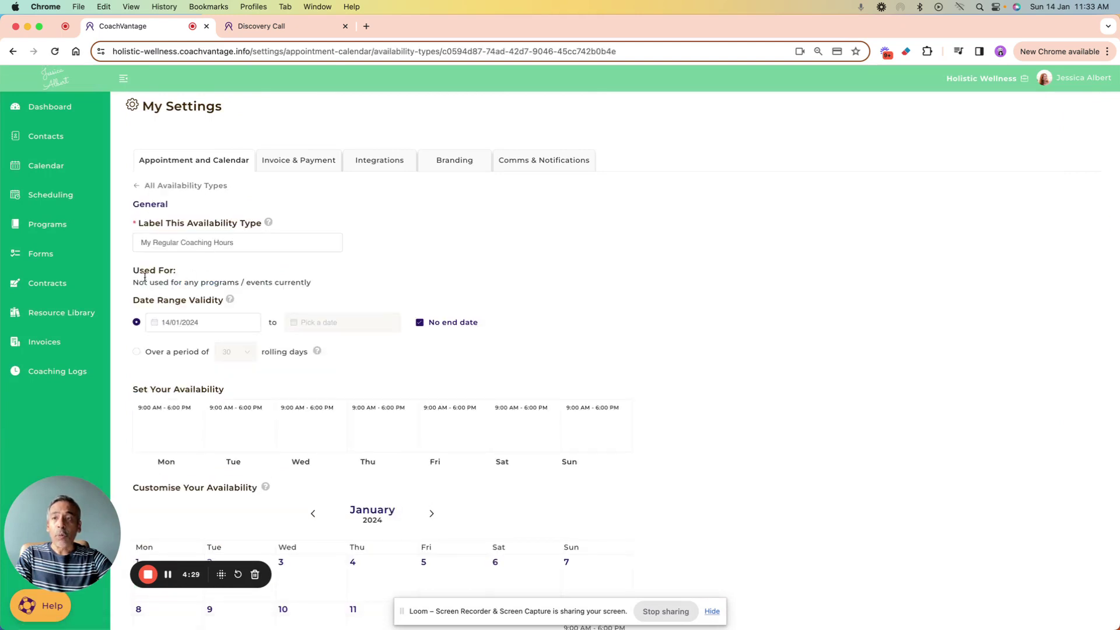
{"action": "left_click_drag", "start_coordinate": [133, 281], "coordinate": [321, 284]}
{"action": "left_click", "coordinate": [343, 262]}
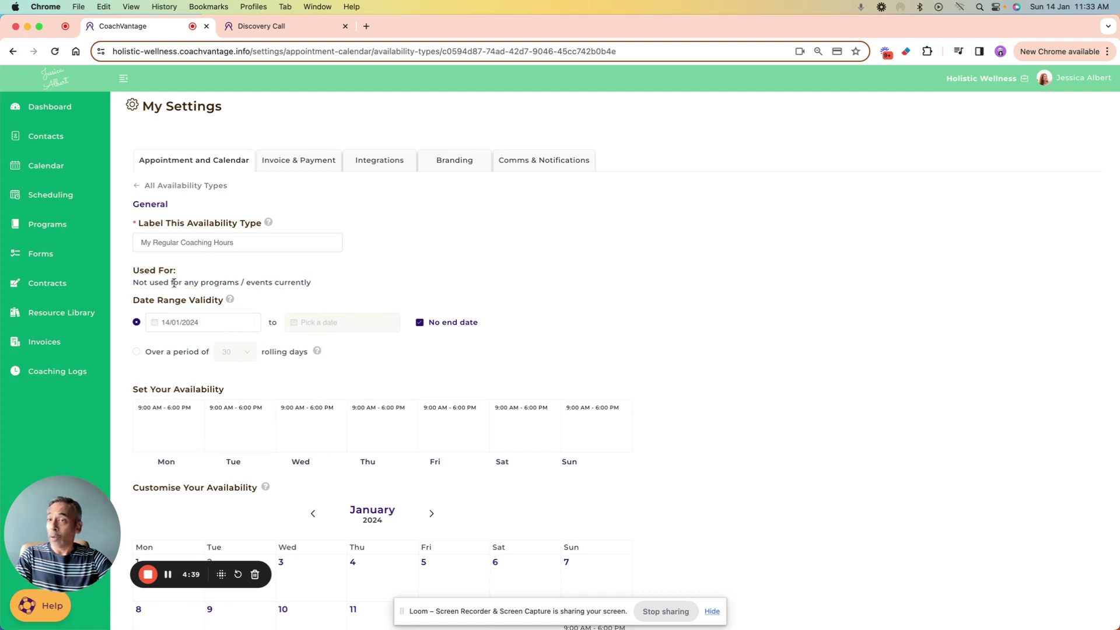
{"action": "left_click_drag", "start_coordinate": [140, 285], "coordinate": [299, 282]}
{"action": "left_click", "coordinate": [245, 266]}
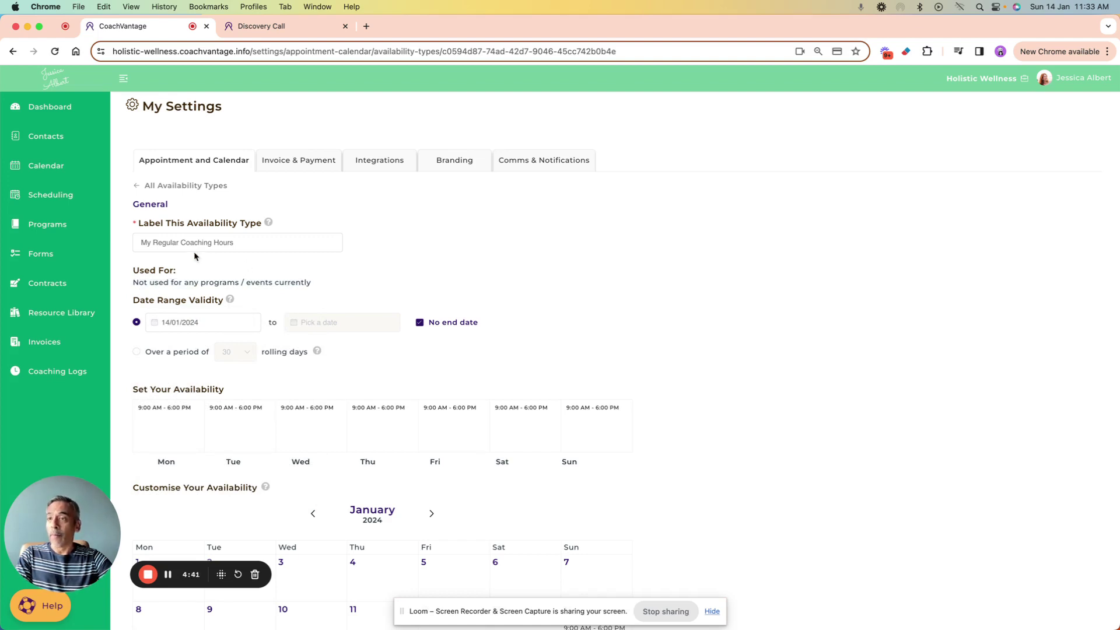
{"action": "left_click", "coordinate": [44, 194]}
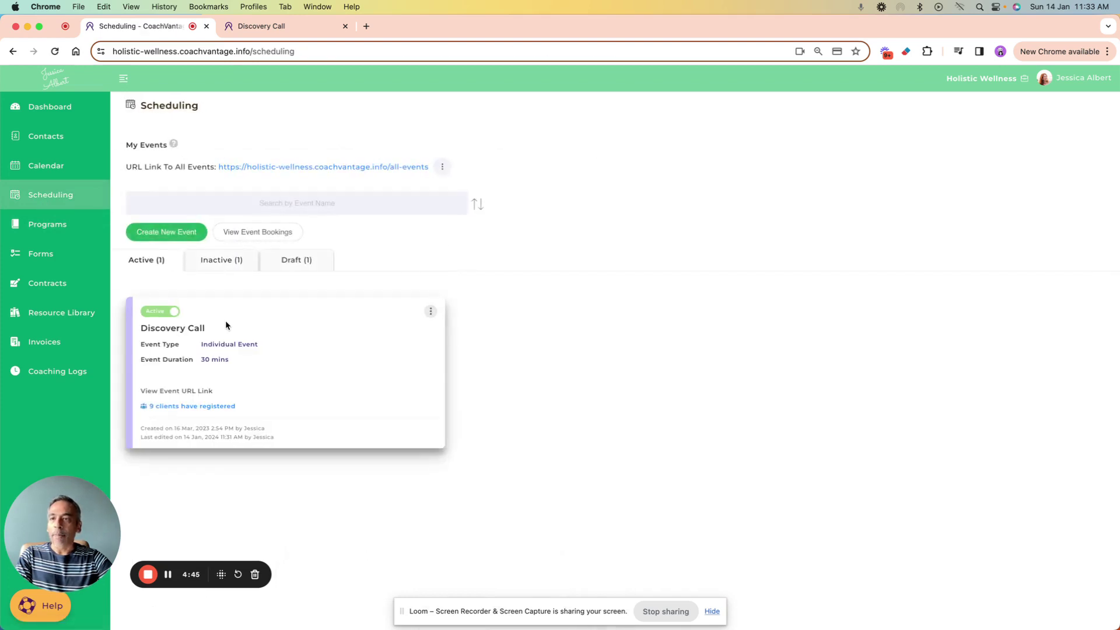
- Verify My Regular Coaching Hours appears in the Discovery Call event's availability list, then go to Programs
{"action": "left_click", "coordinate": [203, 328]}
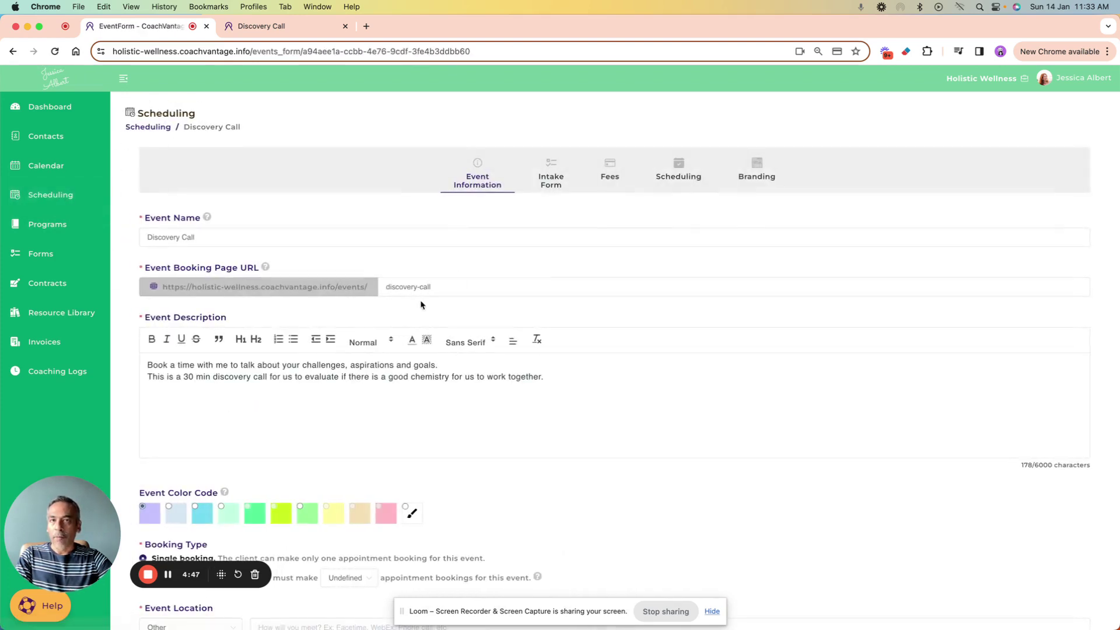
{"action": "left_click", "coordinate": [675, 180]}
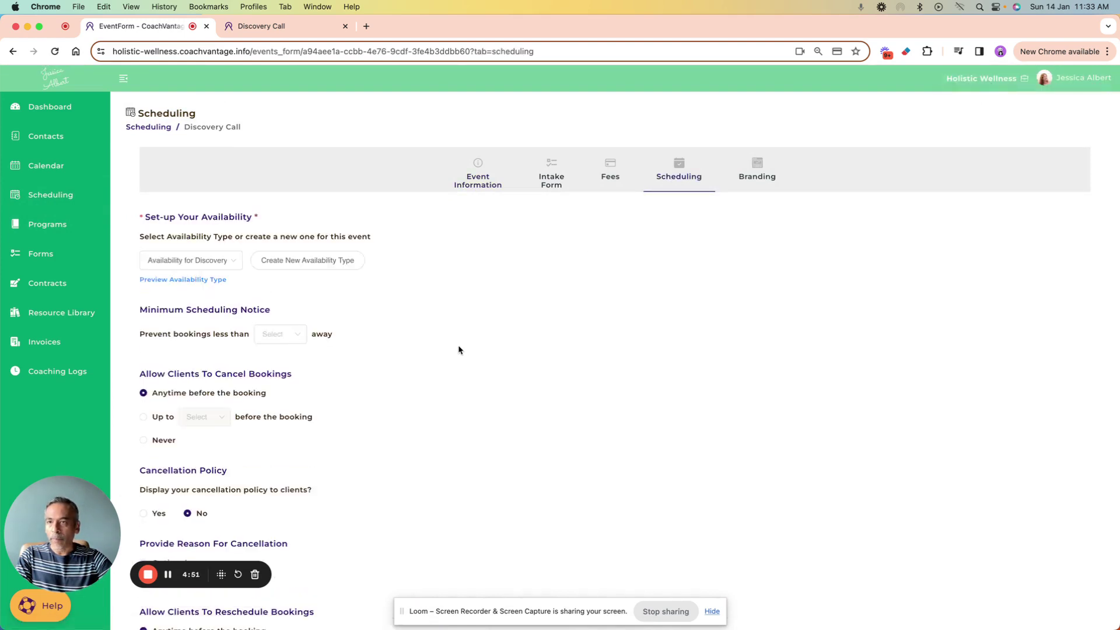
{"action": "scroll", "coordinate": [437, 333], "scroll_direction": "down", "scroll_amount": 2}
{"action": "left_click", "coordinate": [225, 201]}
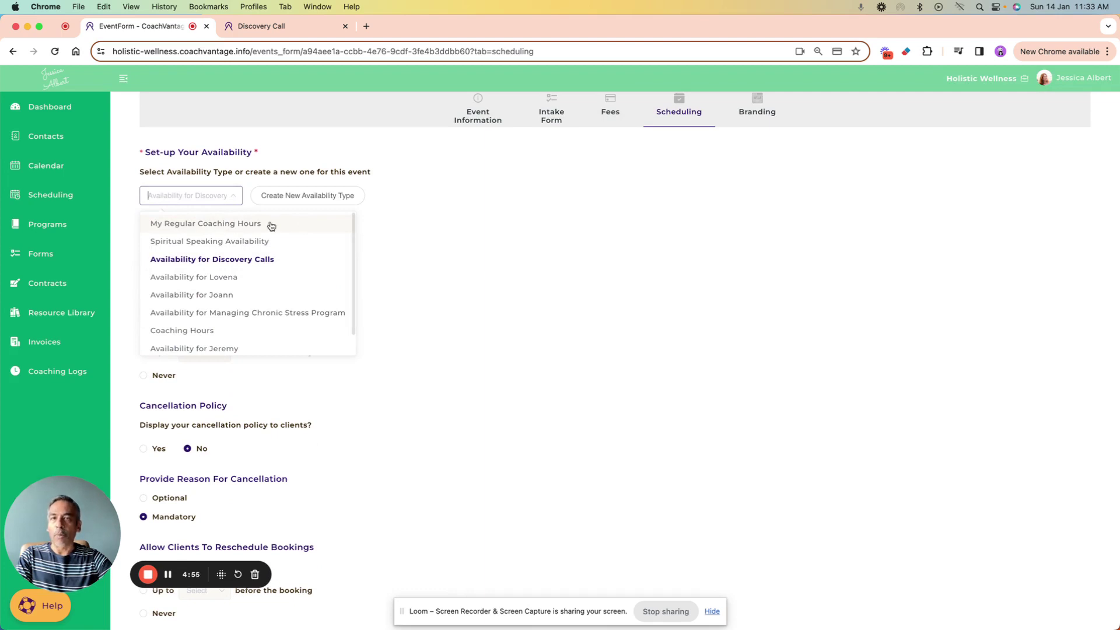
{"action": "left_click", "coordinate": [530, 175]}
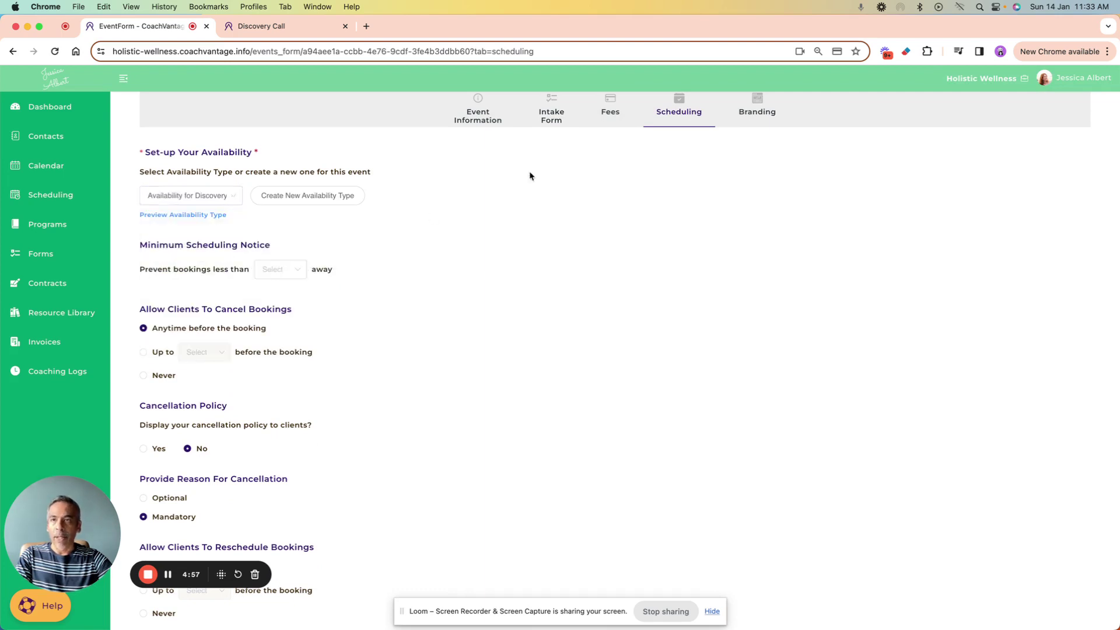
{"action": "left_click", "coordinate": [101, 226]}
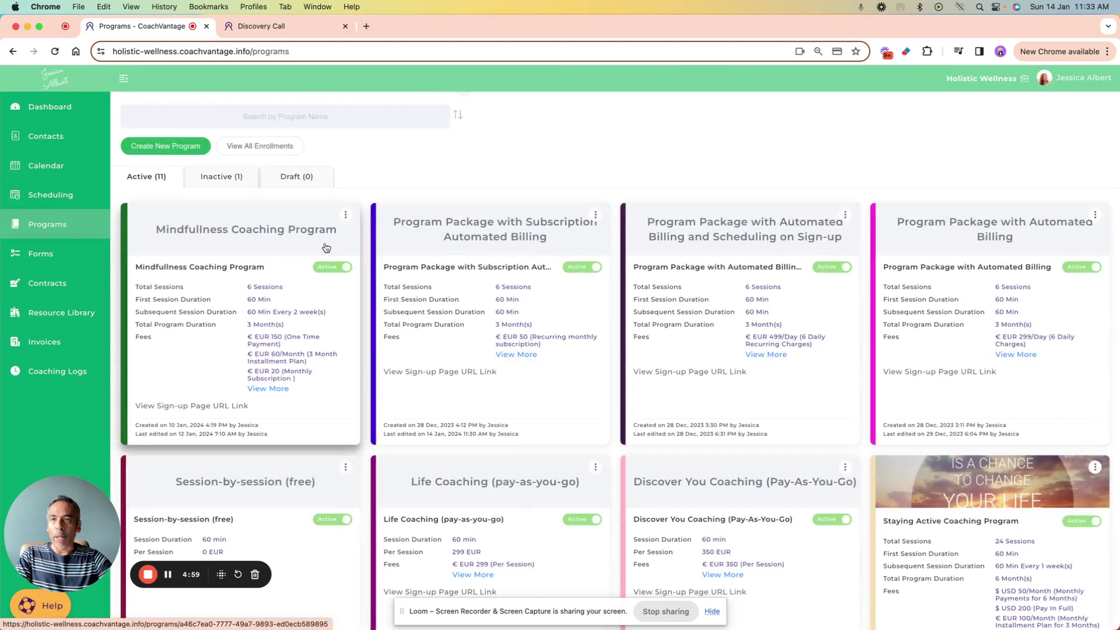
- Verify My Regular Coaching Hours is offered for the subscription billing program, keeping Coaching Hours, then return to Scheduling
{"action": "left_click", "coordinate": [479, 237]}
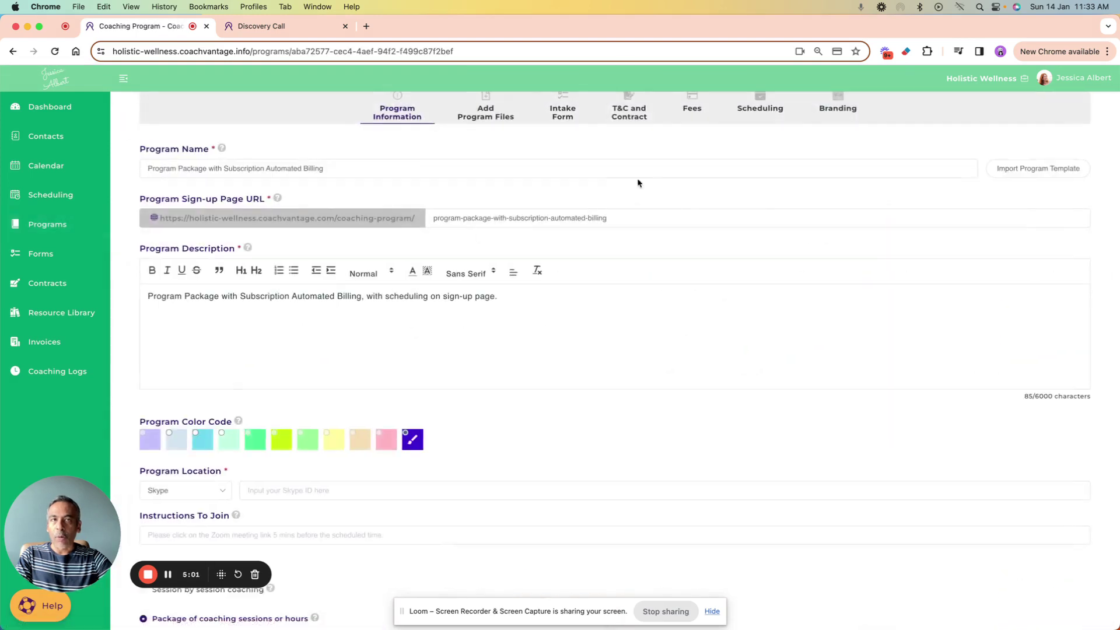
{"action": "left_click", "coordinate": [756, 177]}
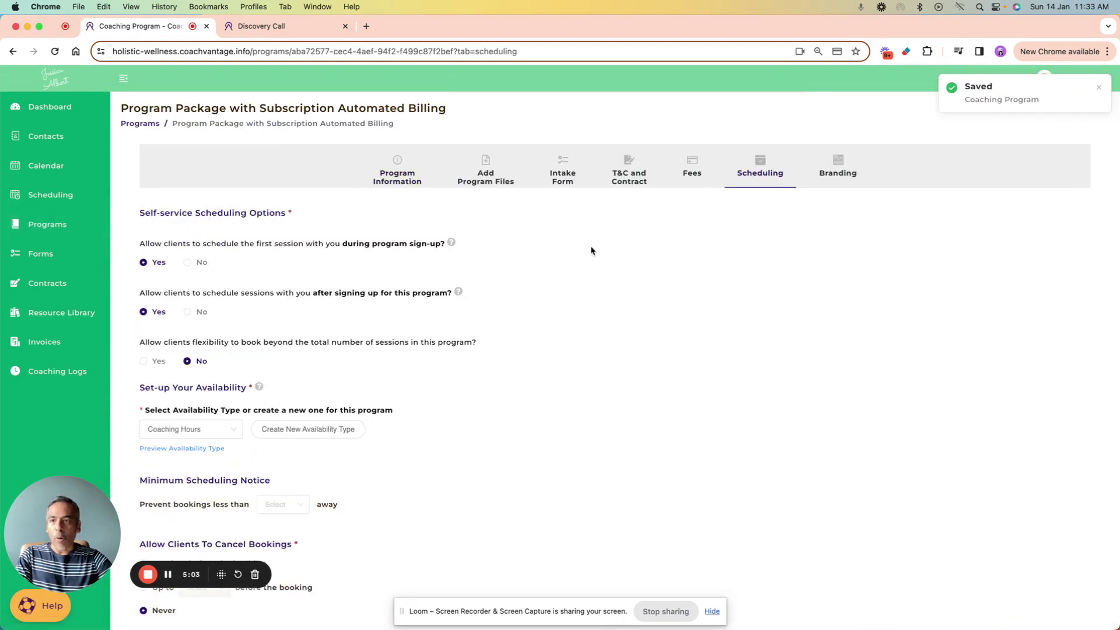
{"action": "scroll", "coordinate": [573, 296], "scroll_direction": "down", "scroll_amount": 2}
{"action": "left_click", "coordinate": [229, 372]}
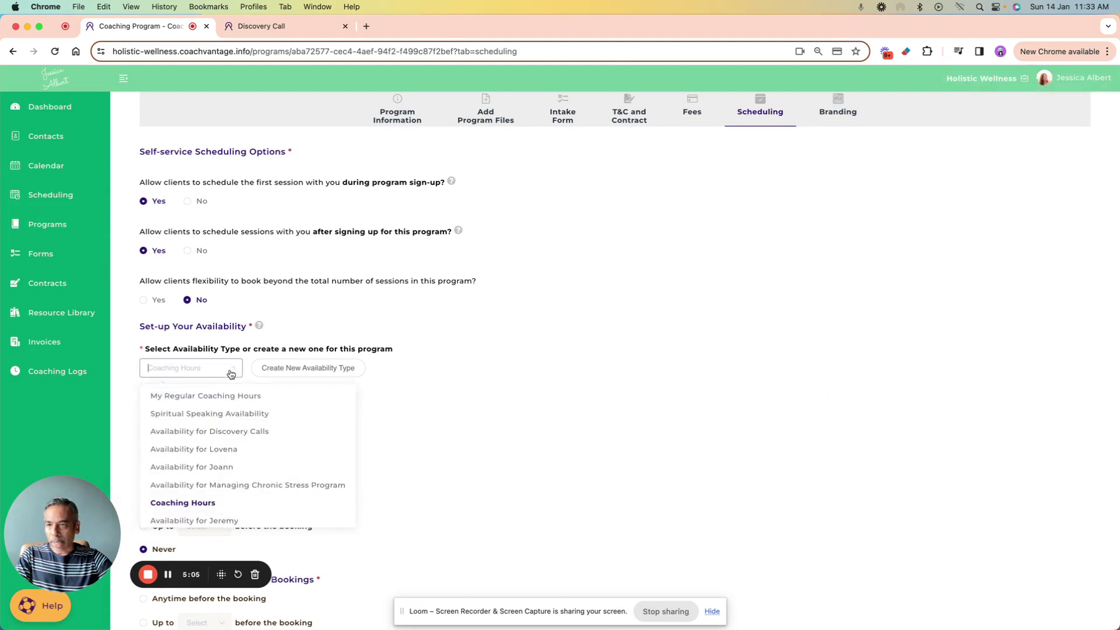
{"action": "left_click", "coordinate": [716, 239]}
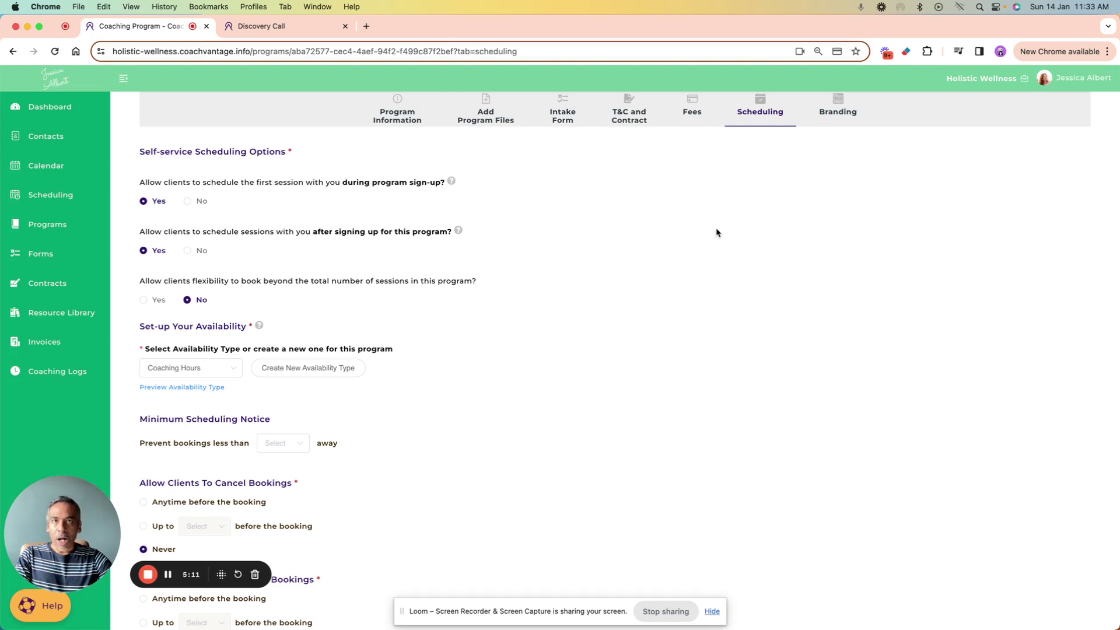
{"action": "scroll", "coordinate": [716, 233], "scroll_direction": "up", "scroll_amount": 2}
{"action": "left_click", "coordinate": [41, 197]}
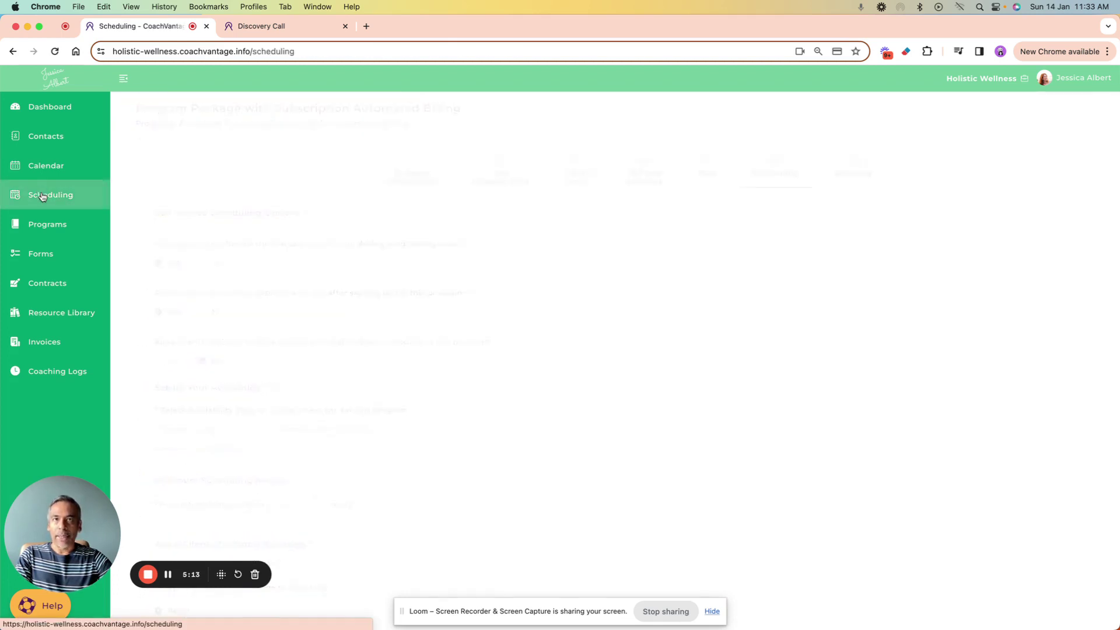
- Return to the Programs page listing the eleven active programs, briefly checking the Help panel
{"action": "left_click", "coordinate": [49, 227]}
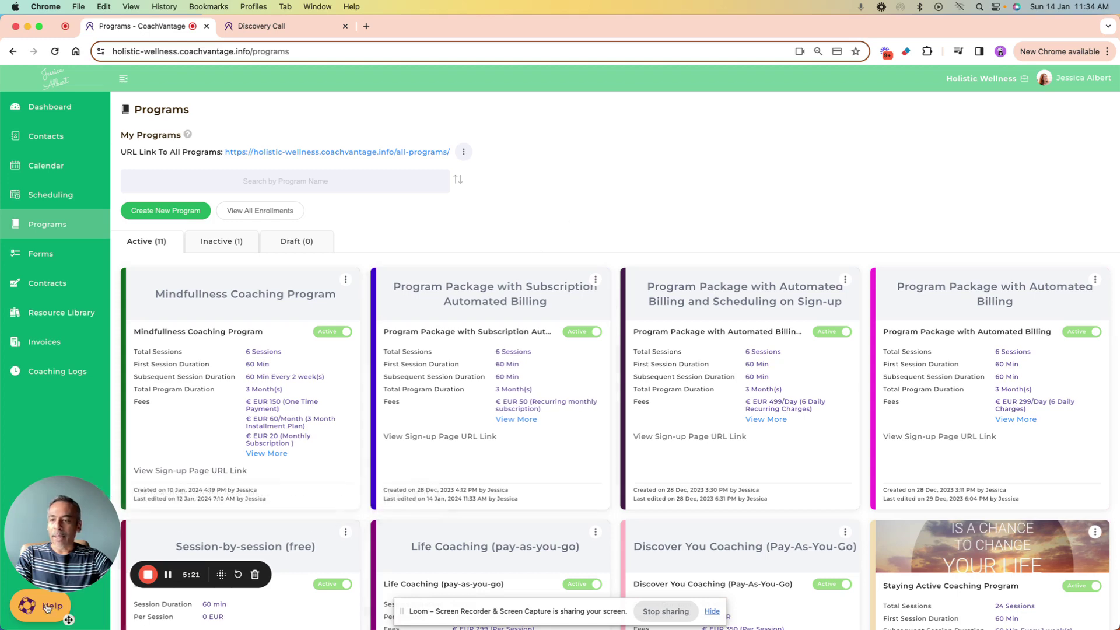
{"action": "left_click", "coordinate": [63, 613]}
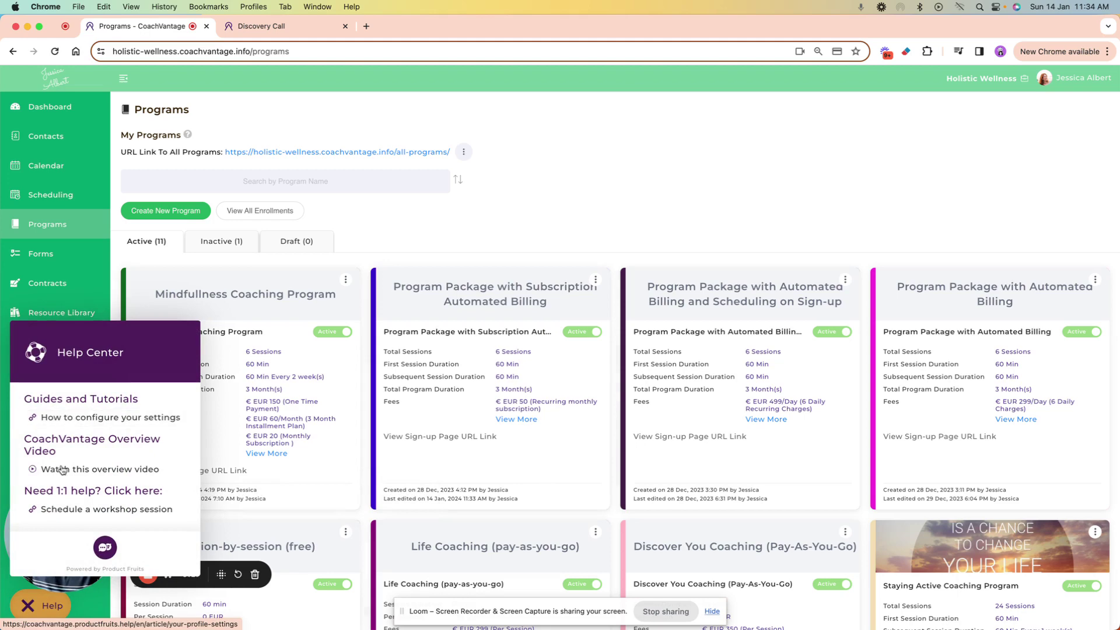
{"action": "left_click", "coordinate": [40, 606]}
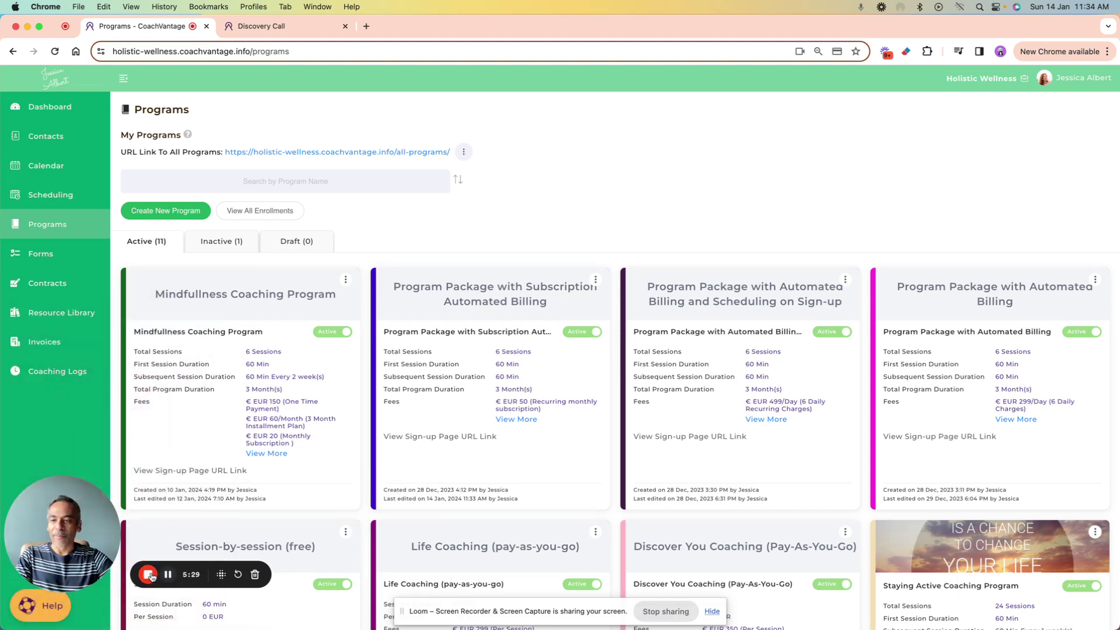